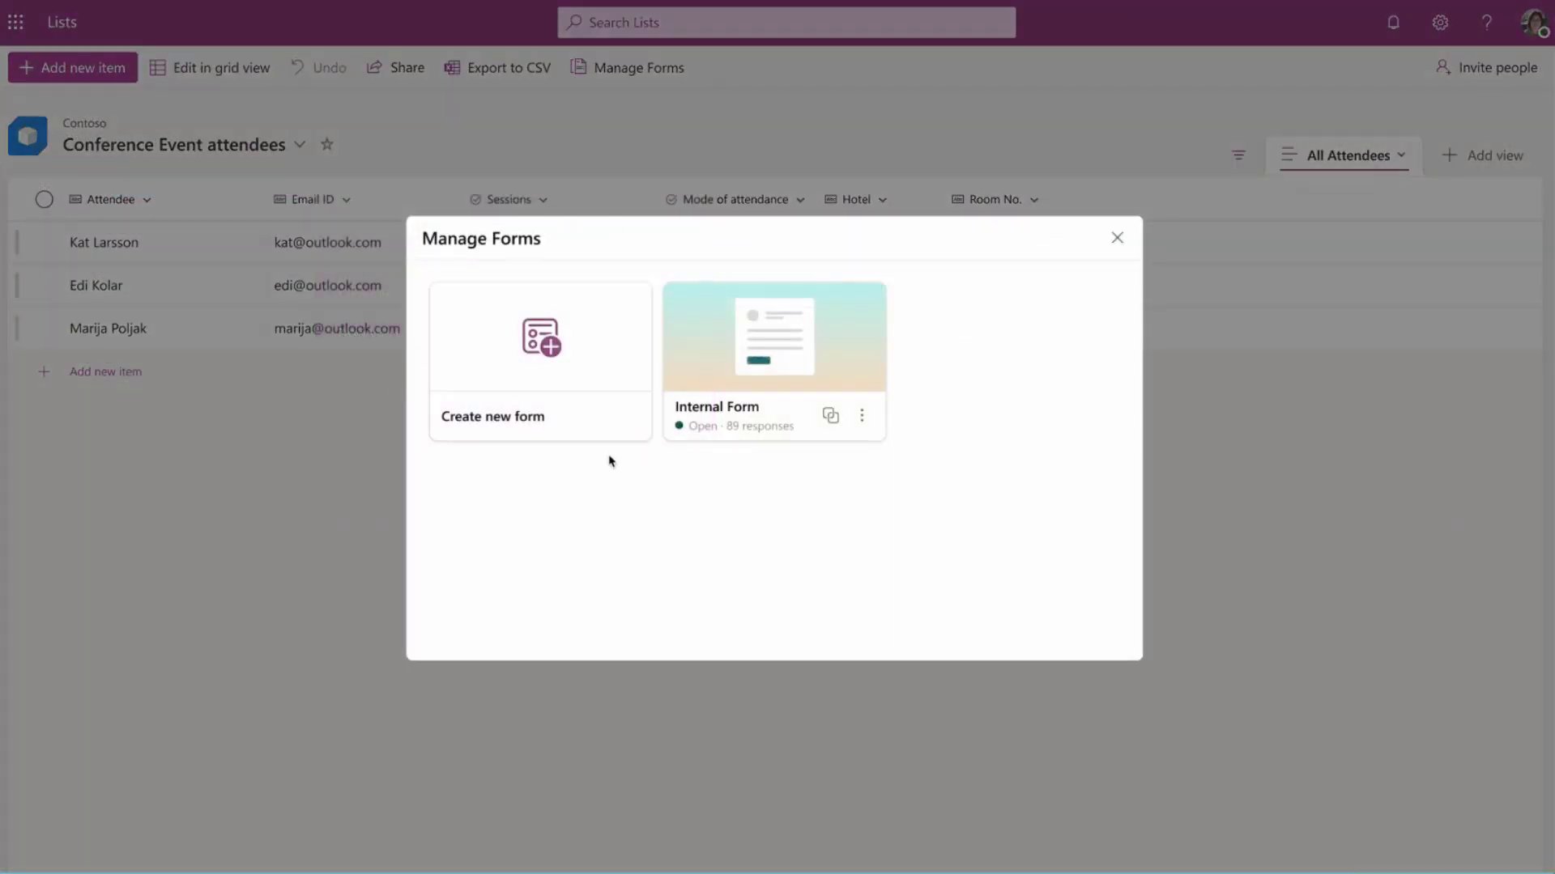
Start a new form, hide the Hotel and Room Number fields, and add a Choice question
click(547, 383)
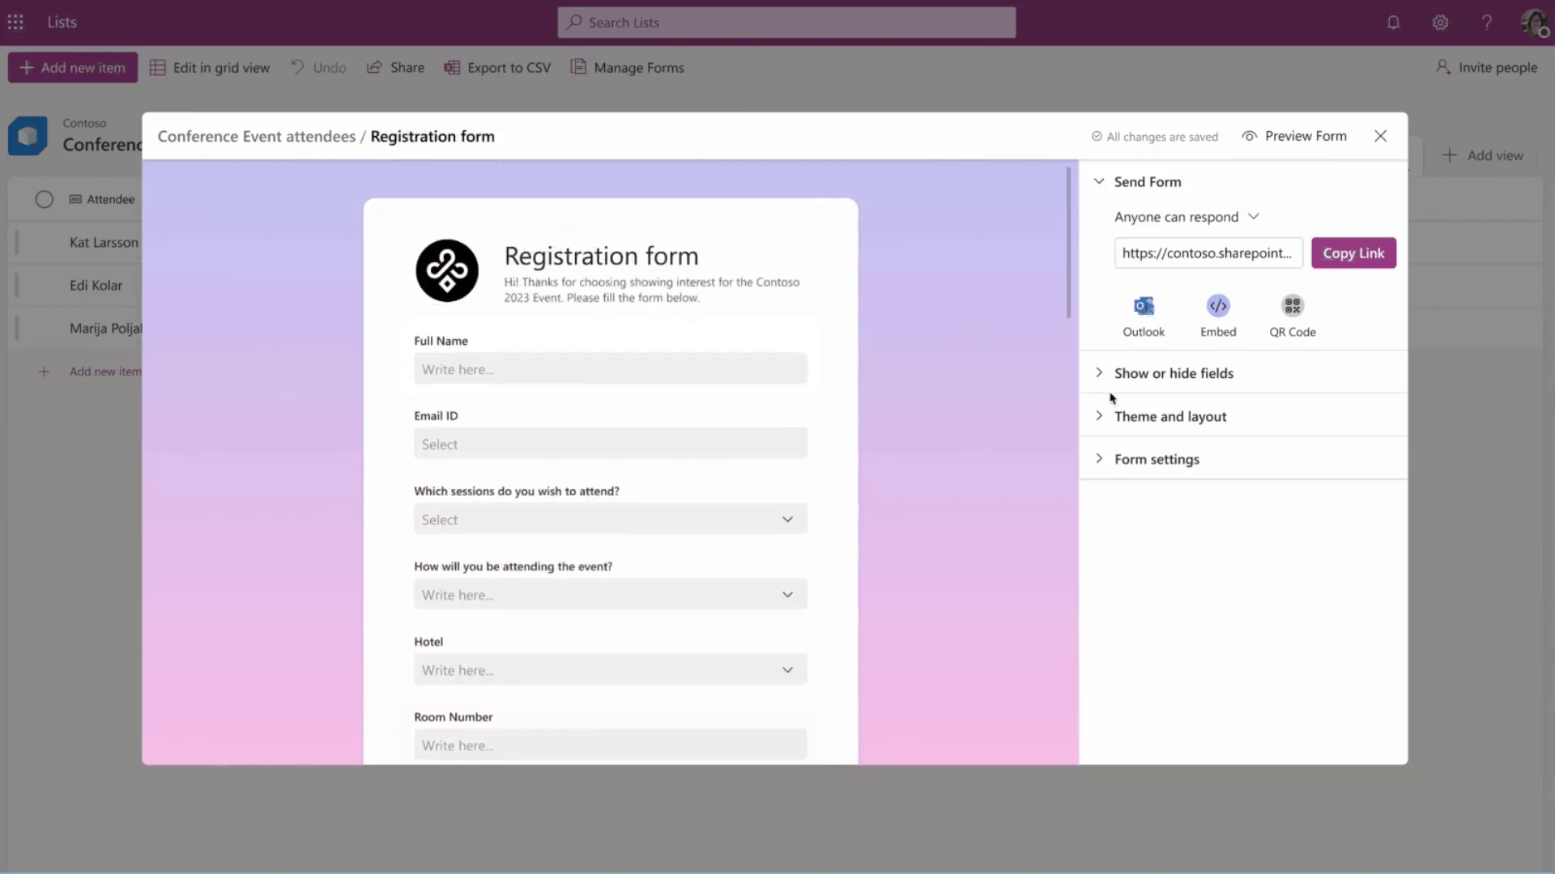
click(1119, 381)
click(1135, 606)
click(1133, 640)
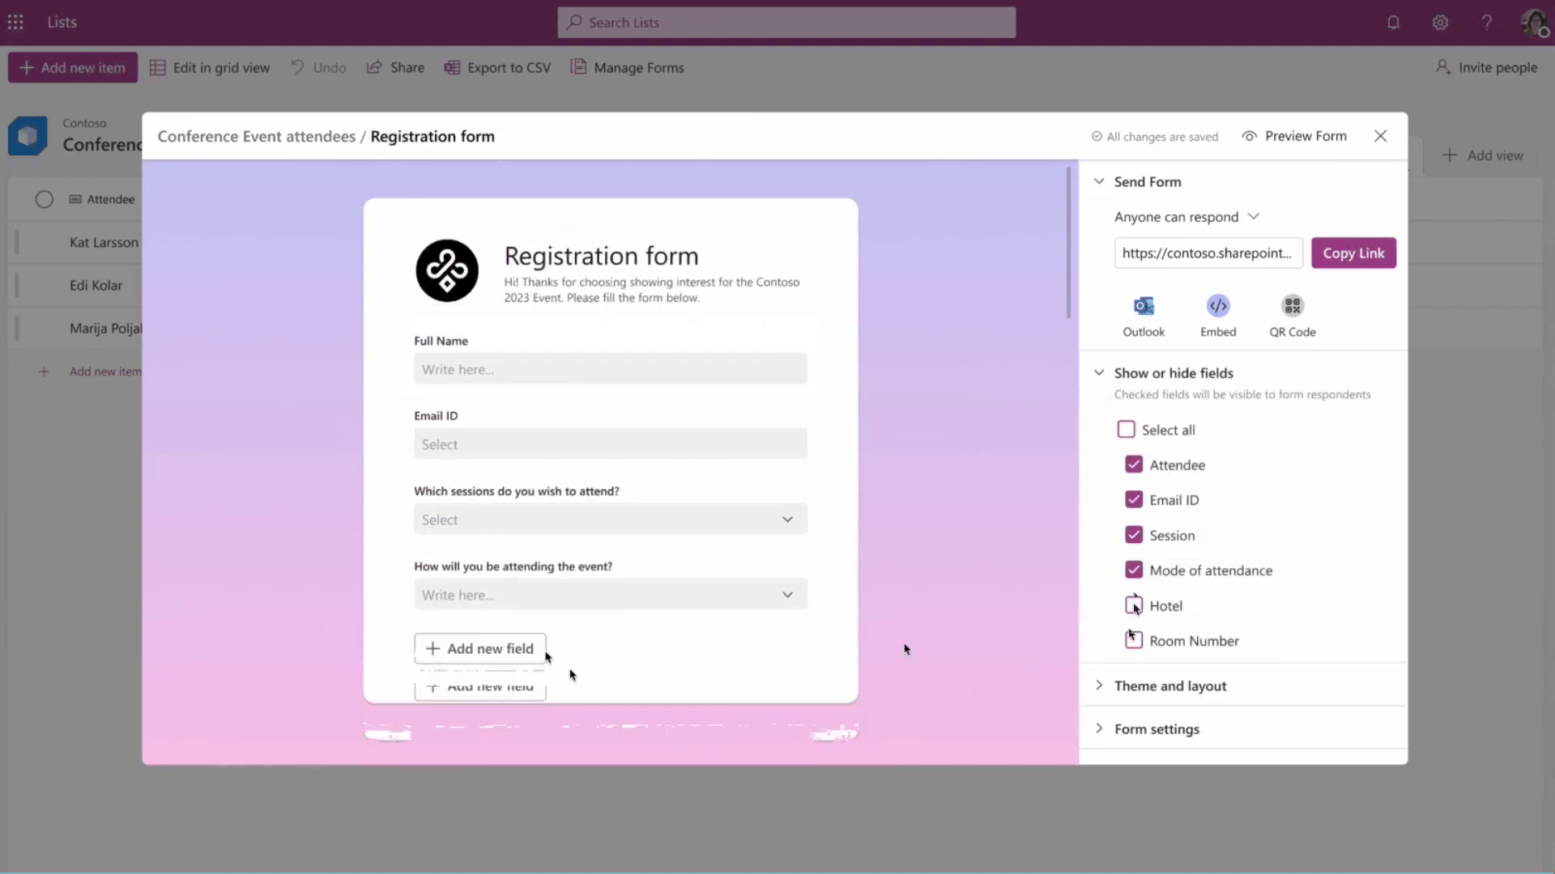
click(503, 648)
click(445, 571)
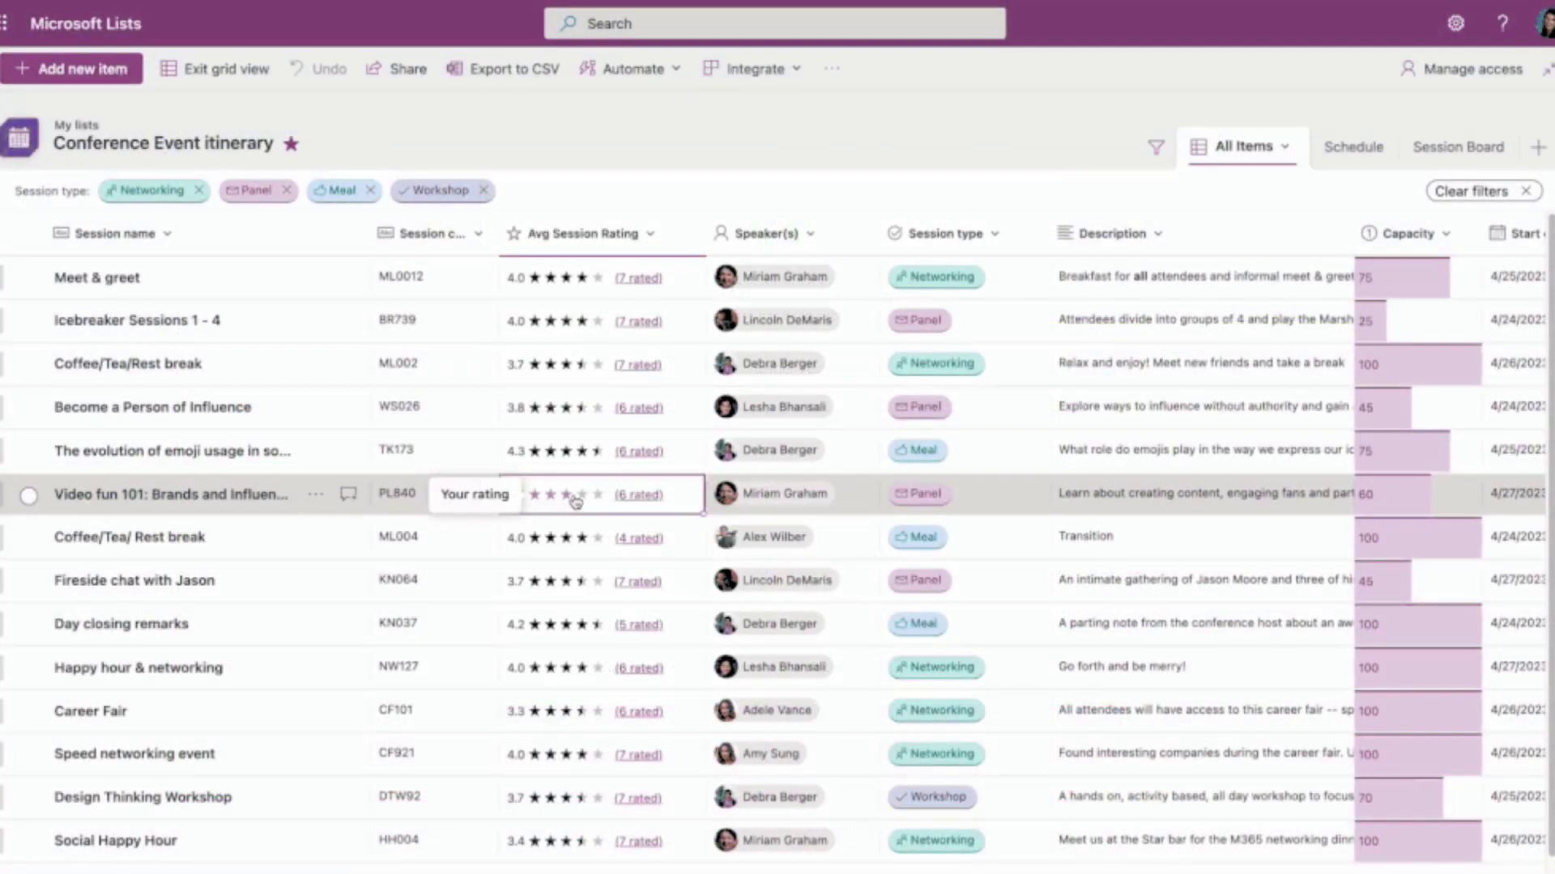
Give session PL840 a star rating and view its '(7 rated)' breakdown
click(596, 496)
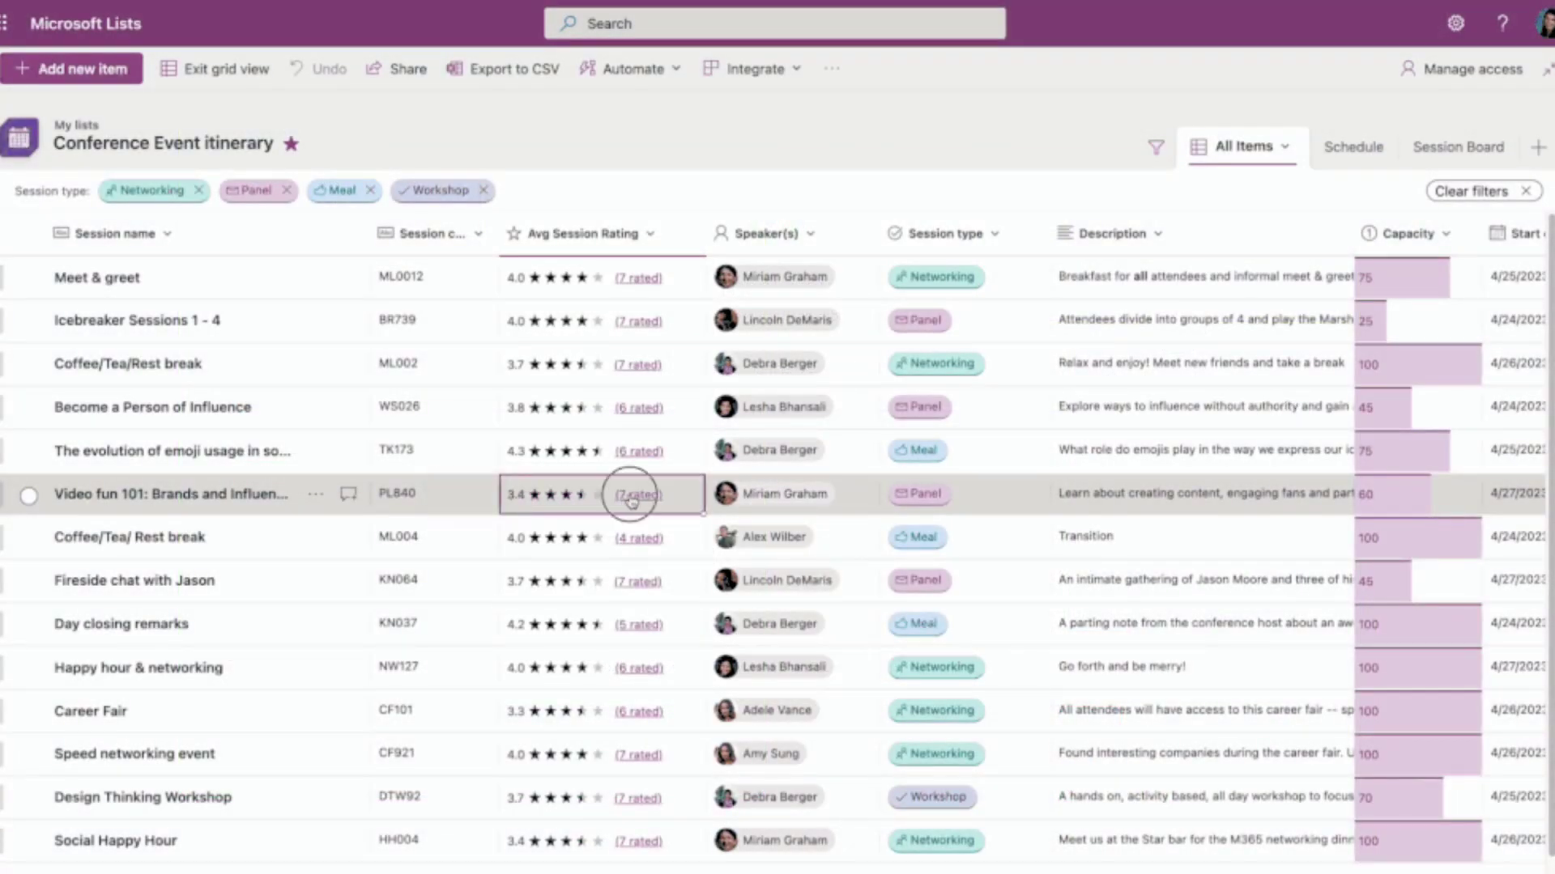
click(631, 497)
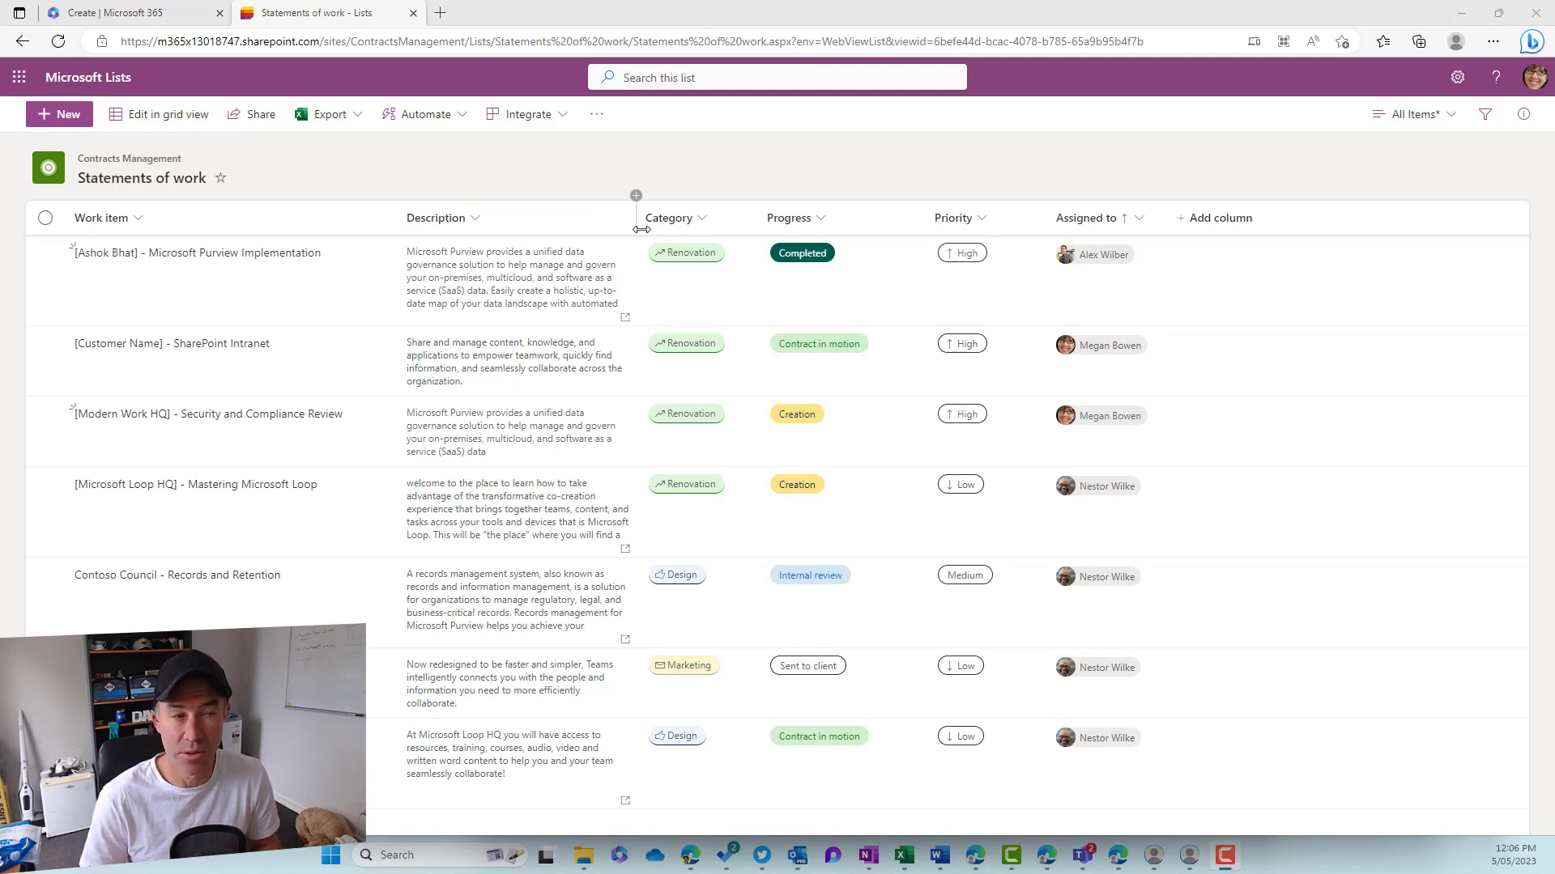
Filter the Progress column to Contract in motion, leaving two work items
click(818, 219)
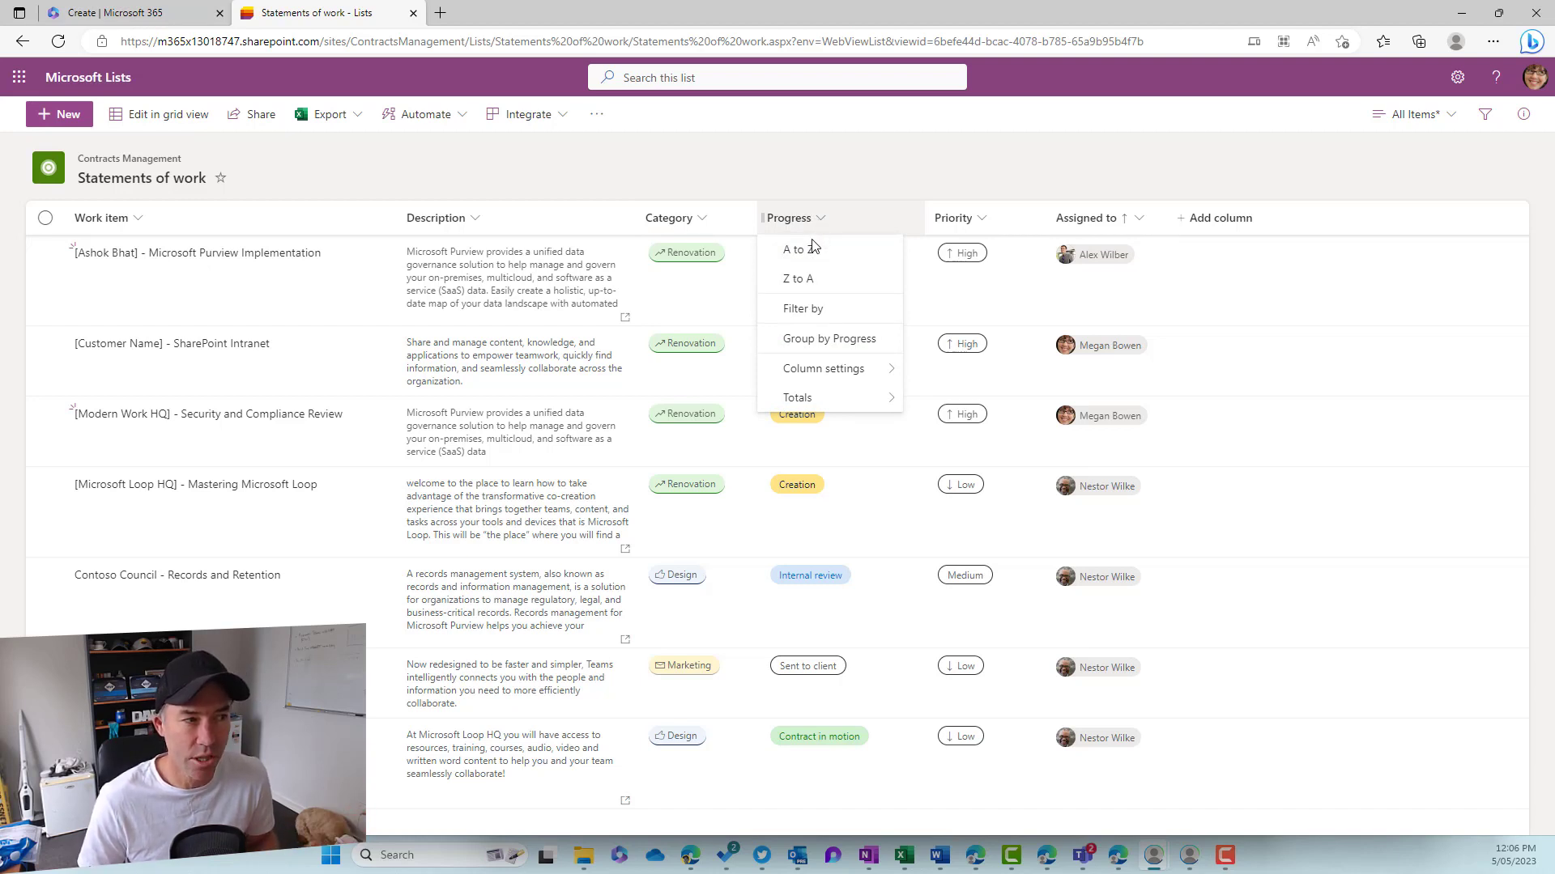
click(823, 316)
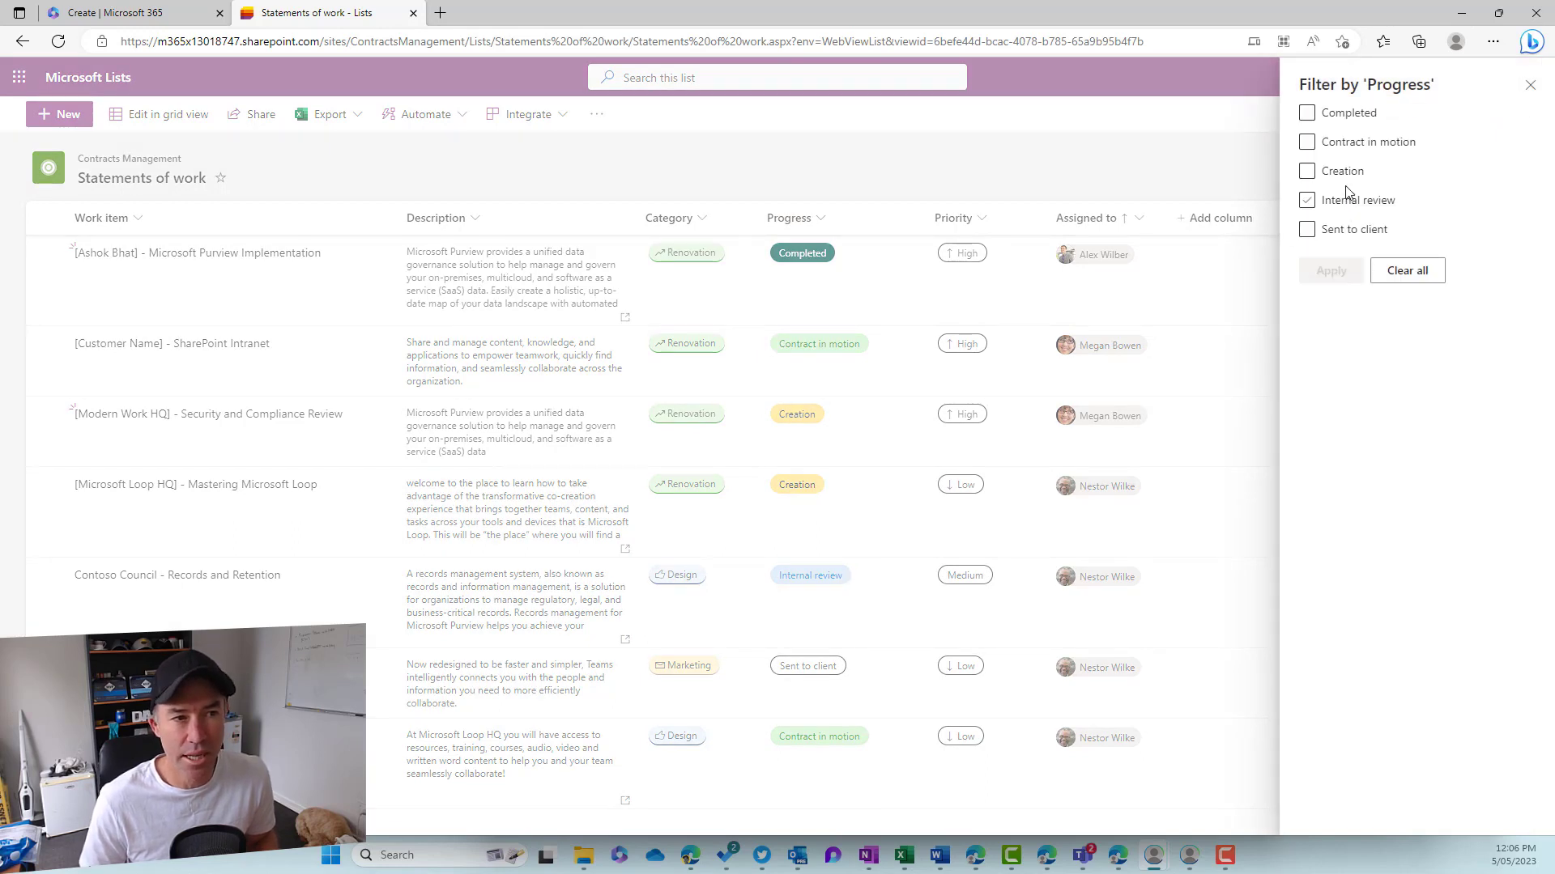
click(1322, 144)
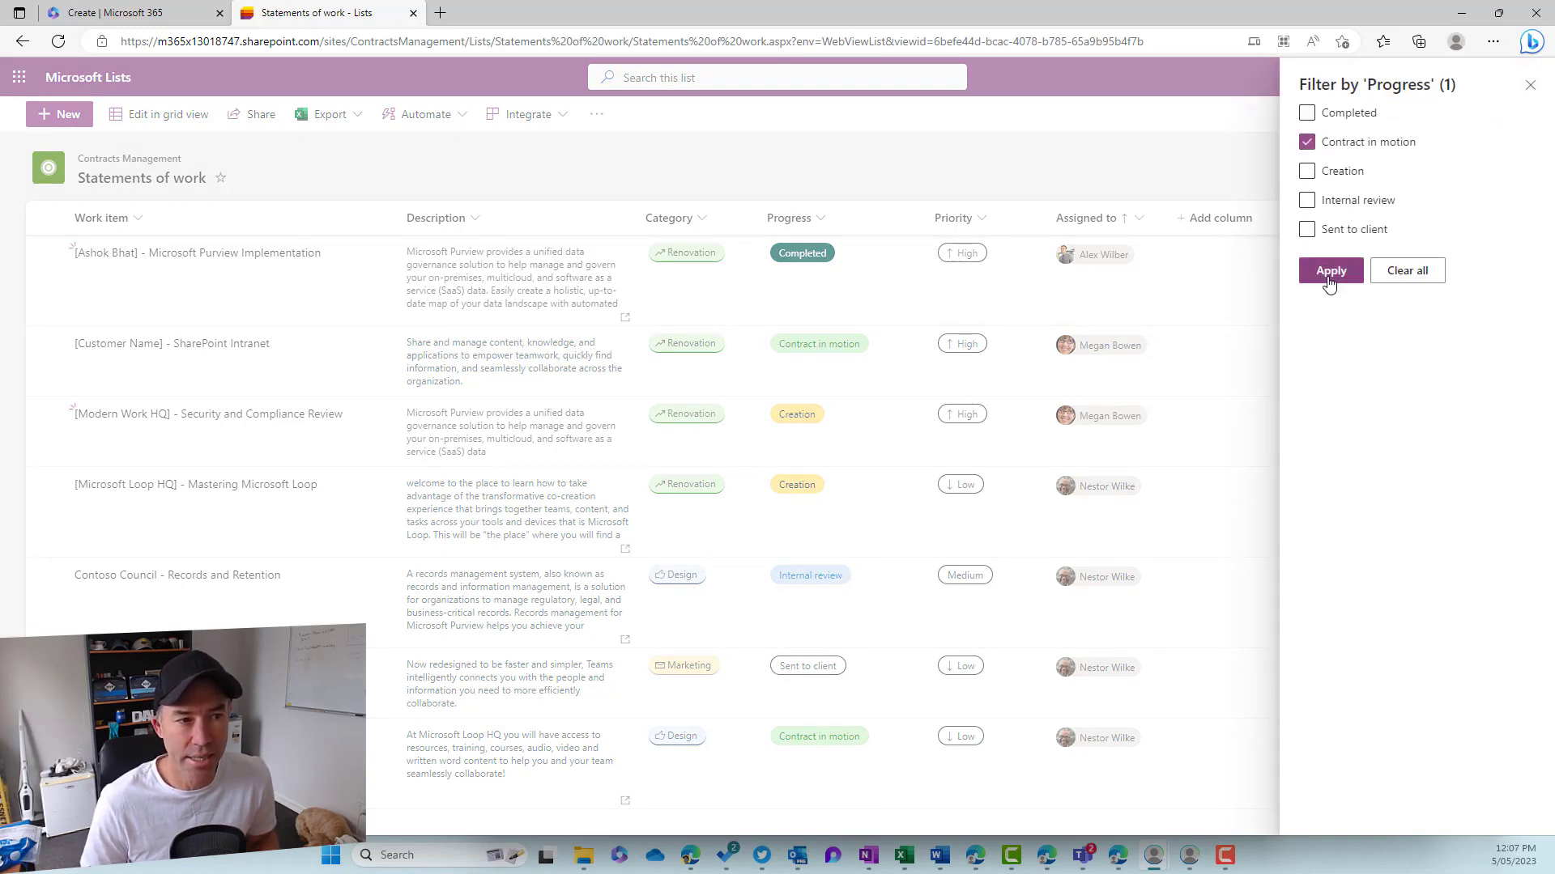
click(1331, 270)
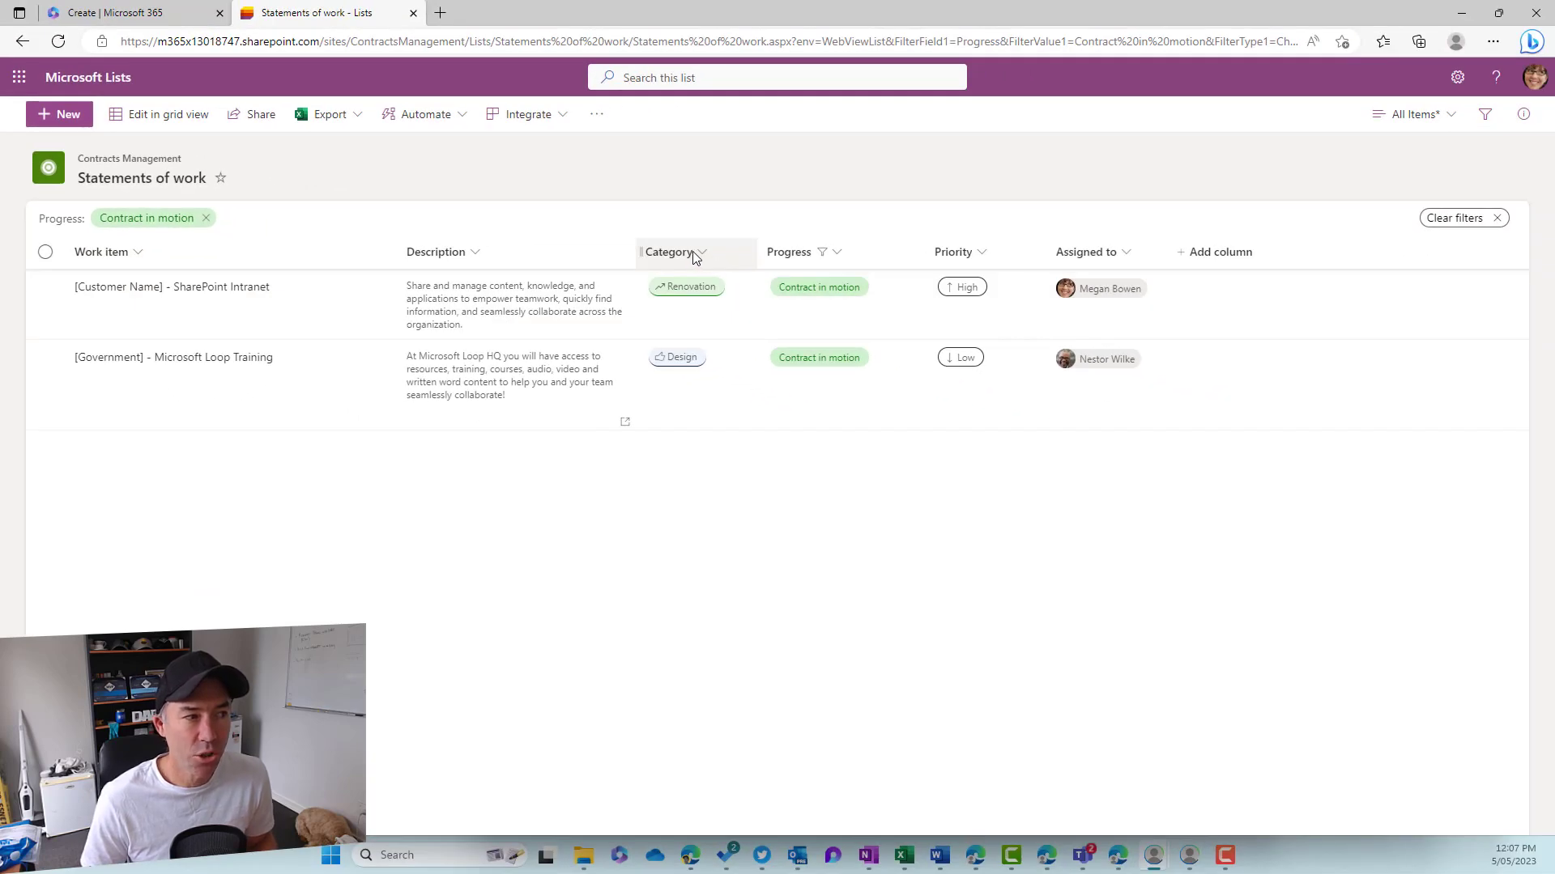
Apply a Renovation Category filter, then remove its pill and clear all filters
click(694, 256)
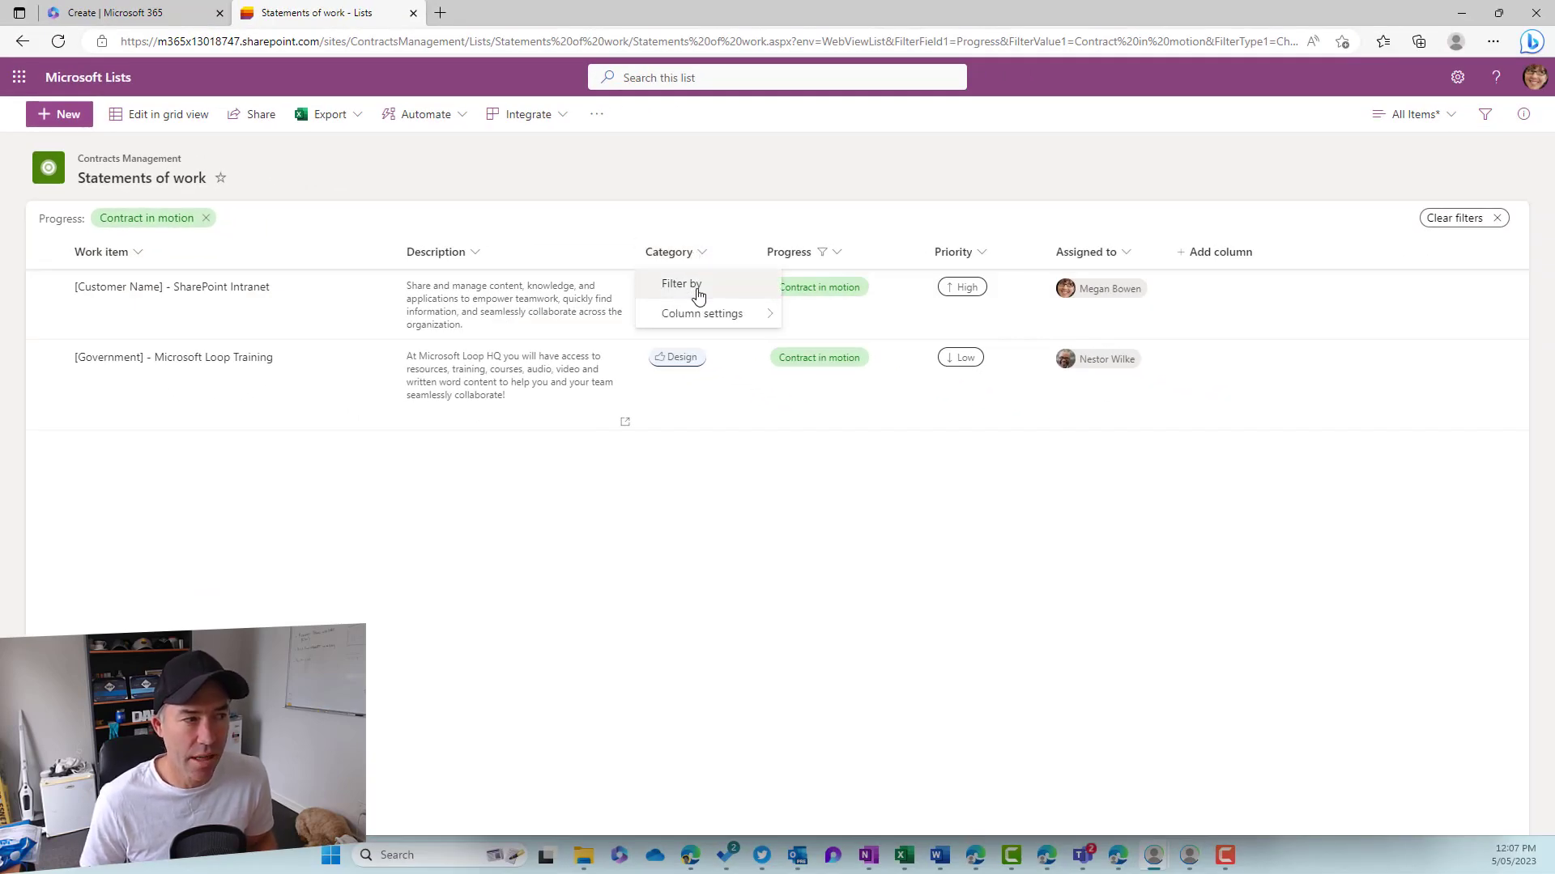
click(696, 291)
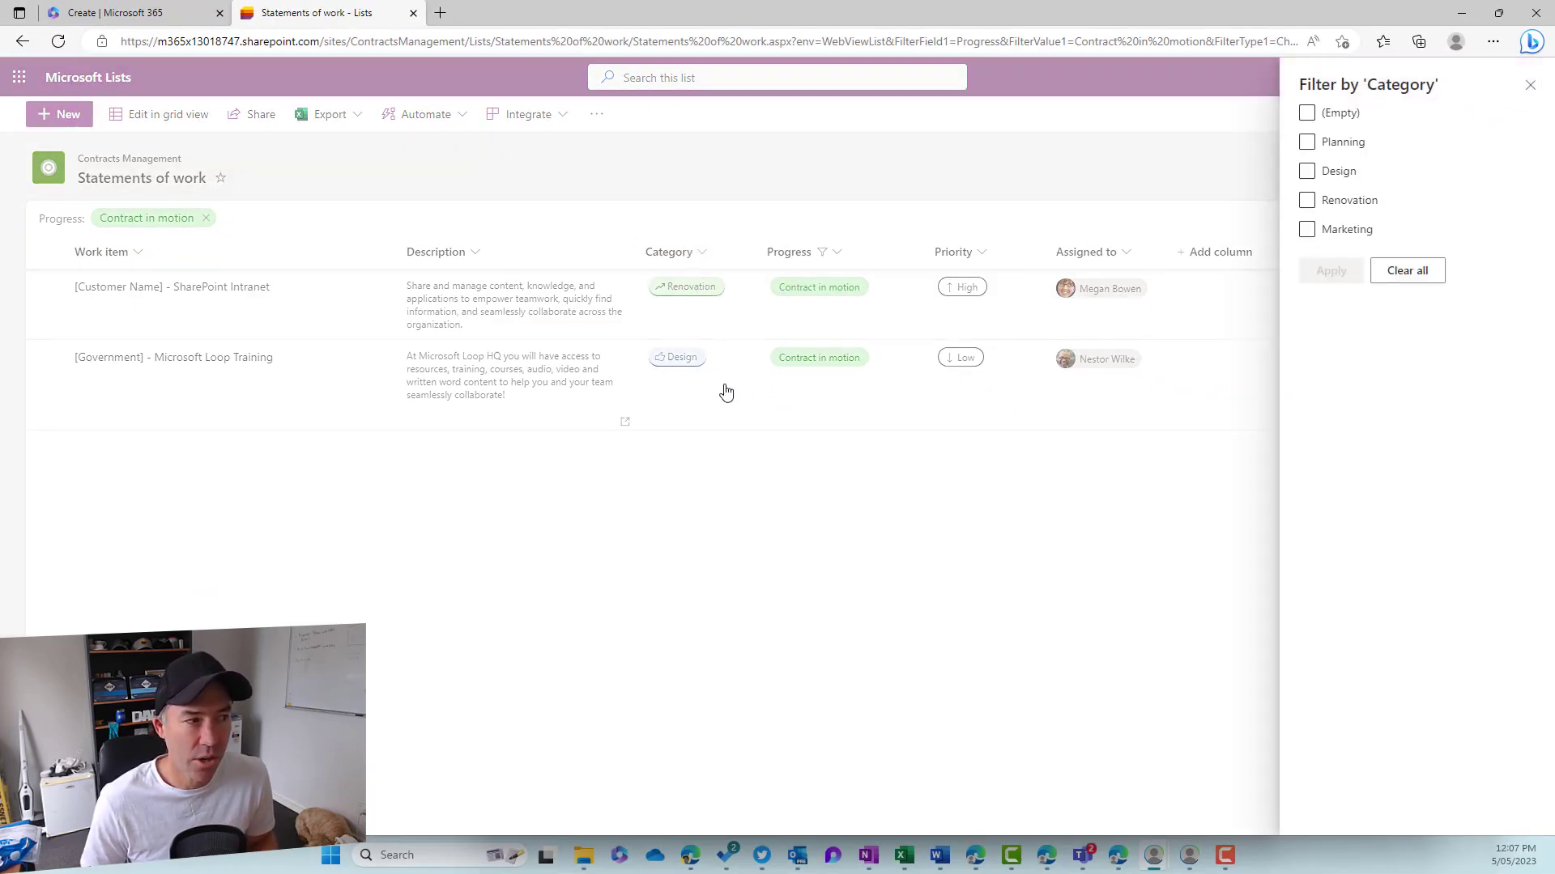
click(1307, 200)
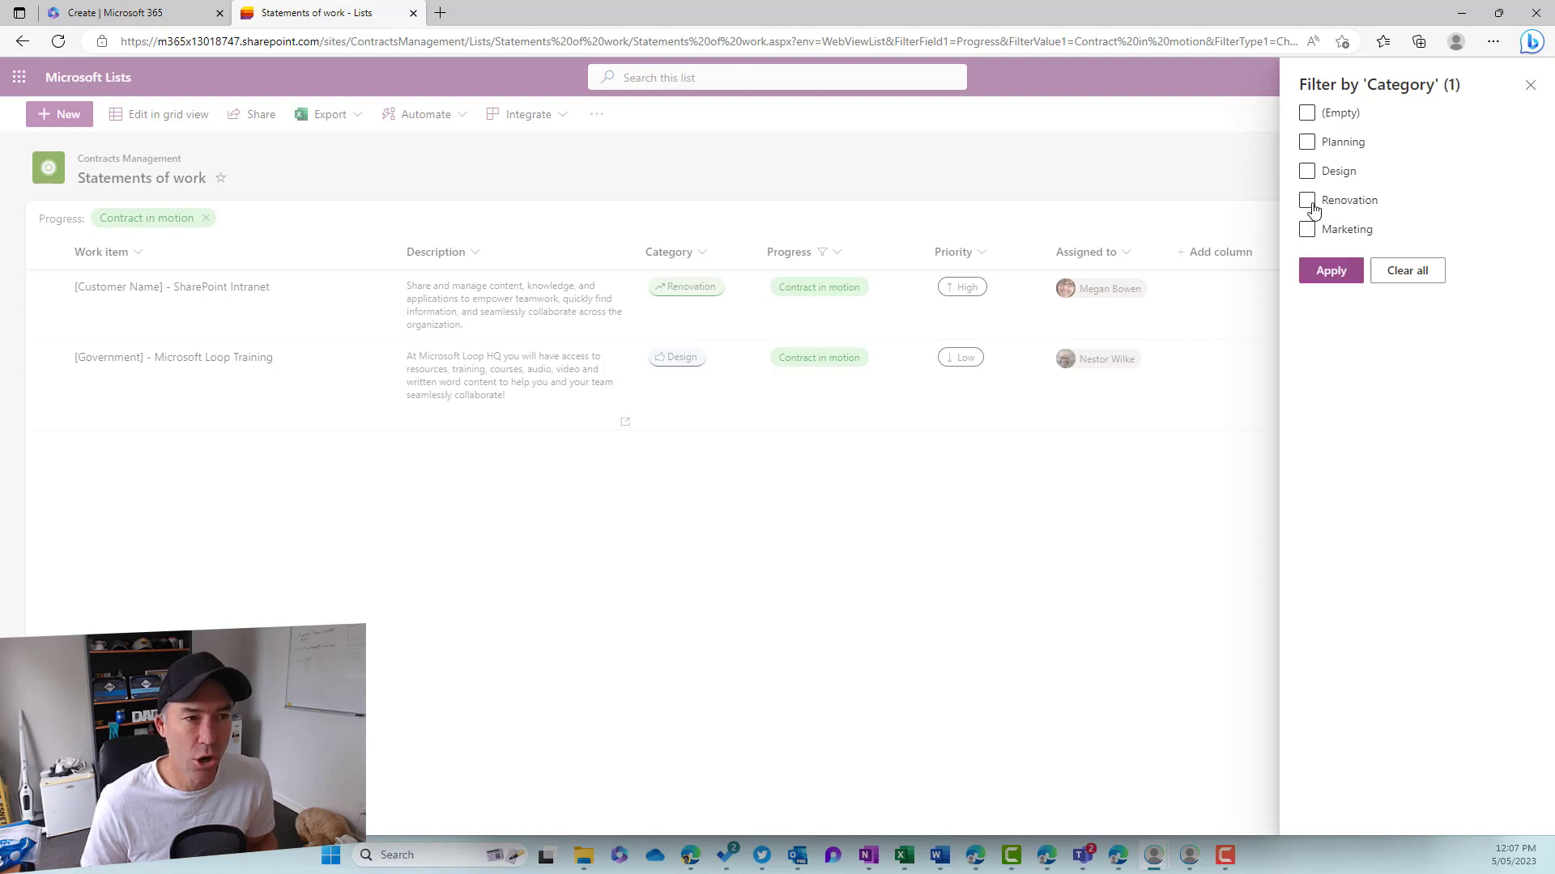
click(1334, 272)
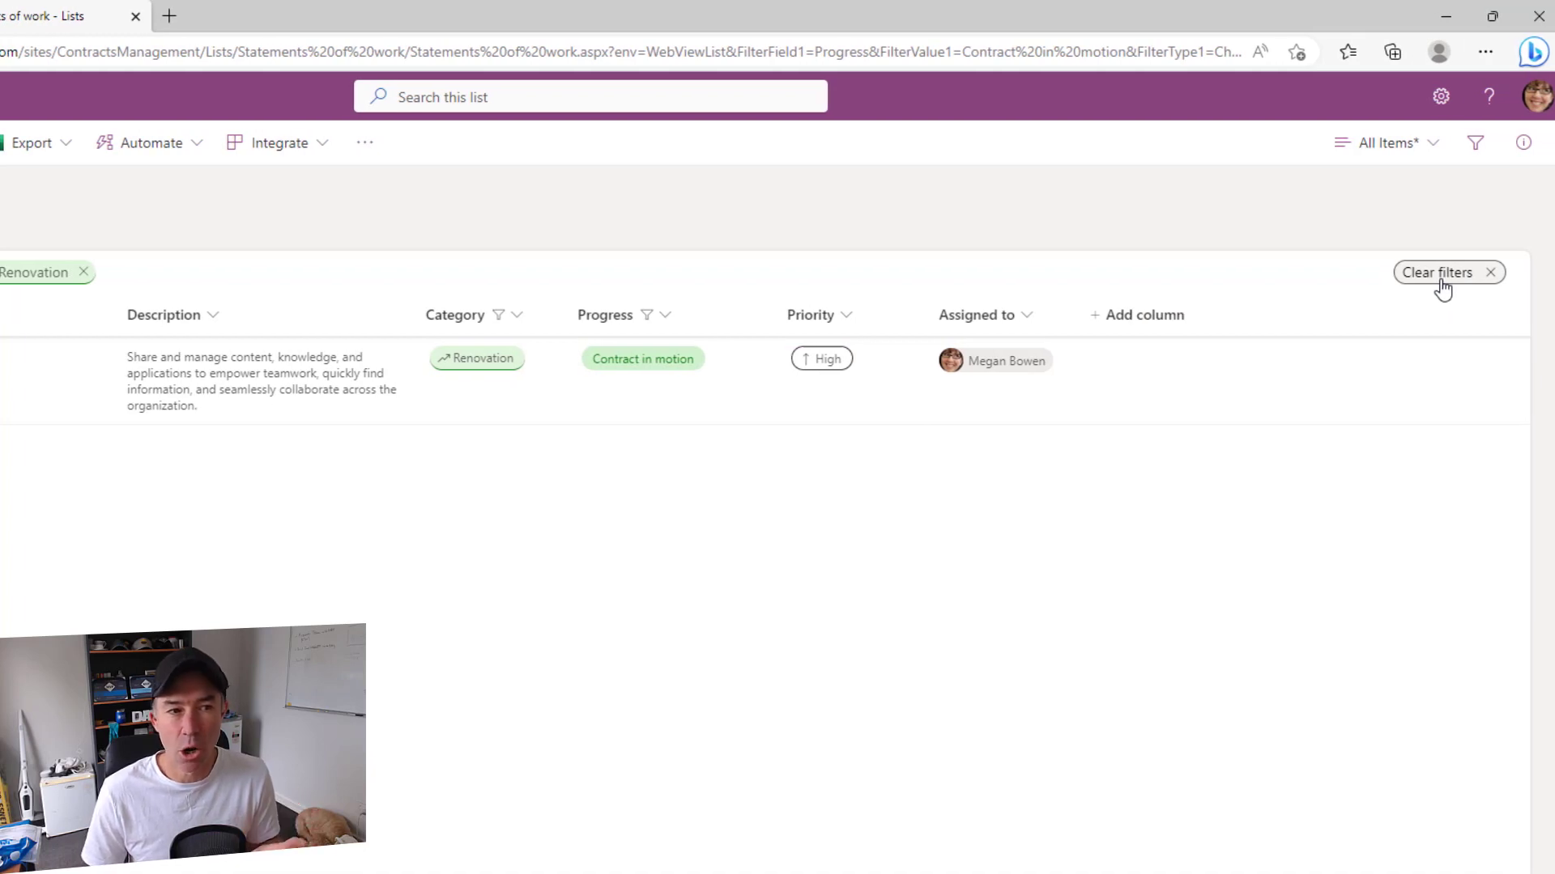
click(465, 273)
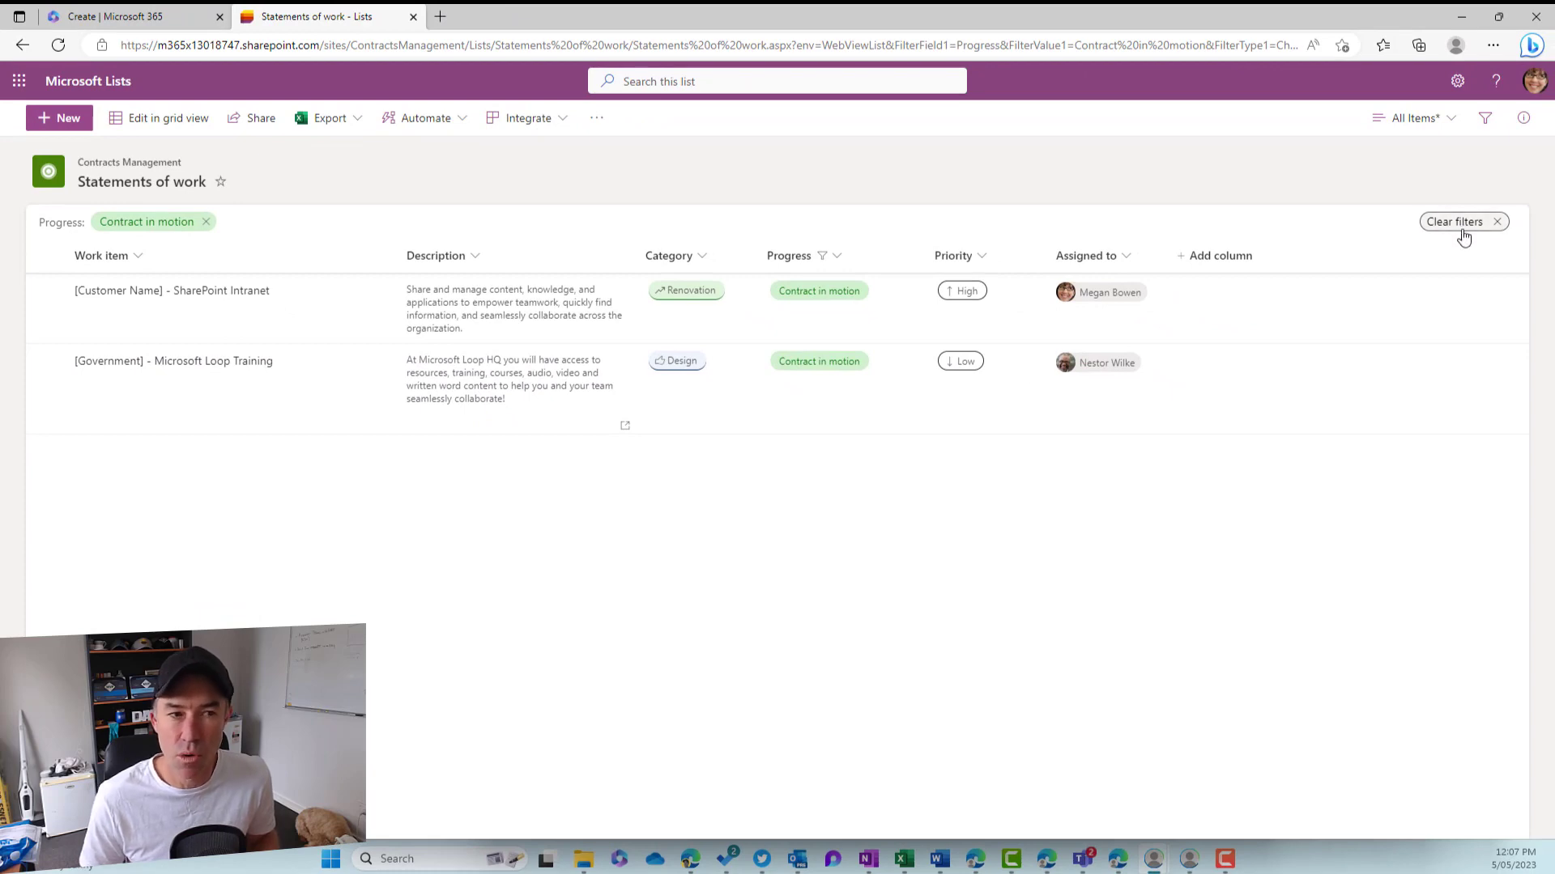
click(1466, 231)
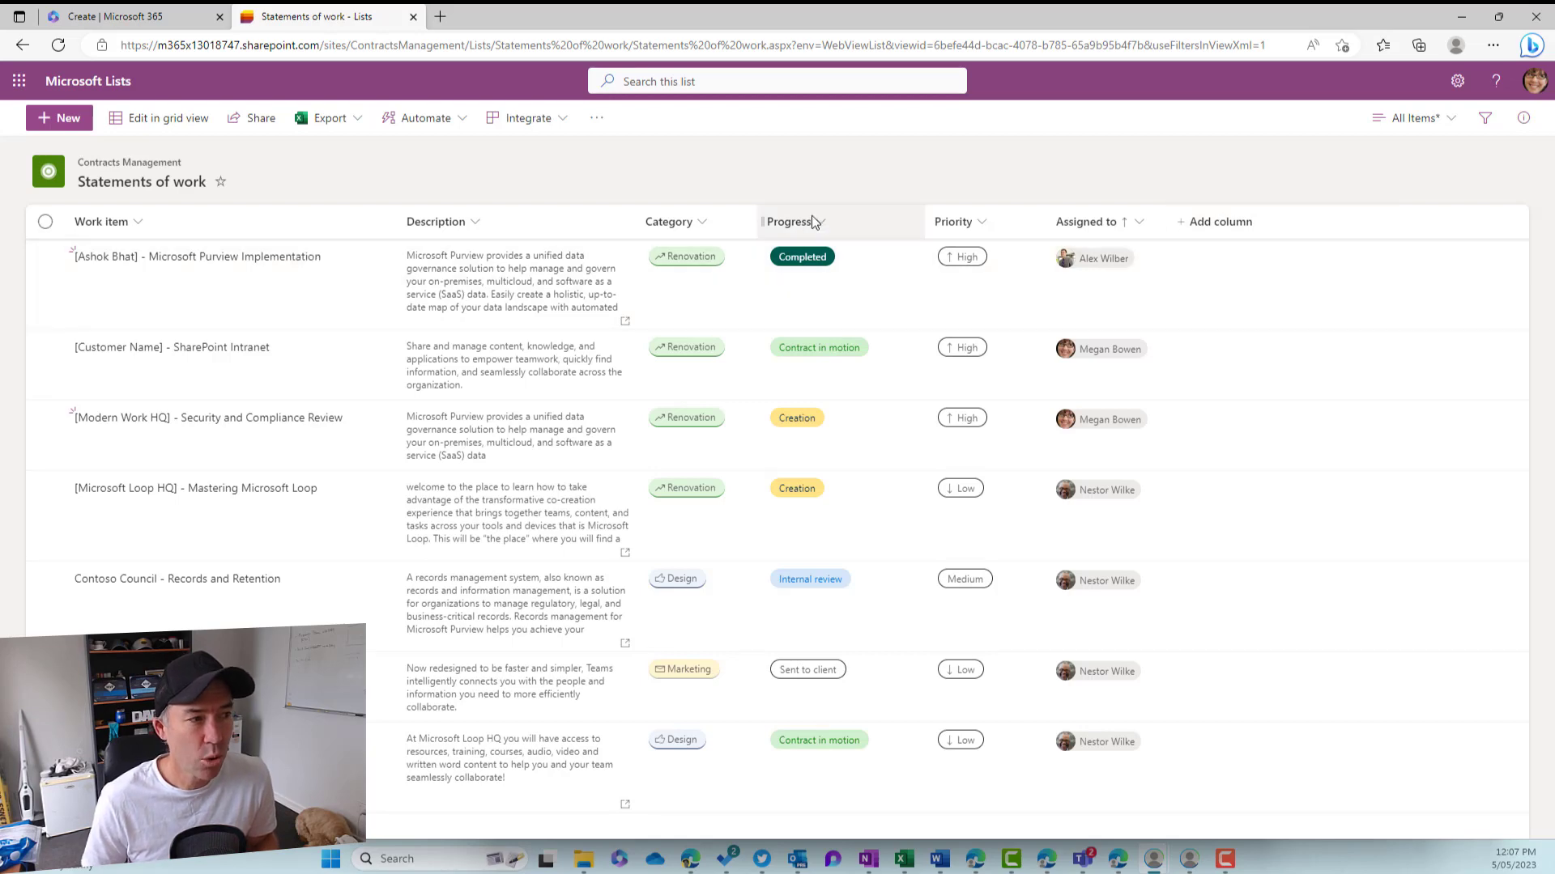
Group the list by Priority, collapsing and re-expanding the groups
click(984, 221)
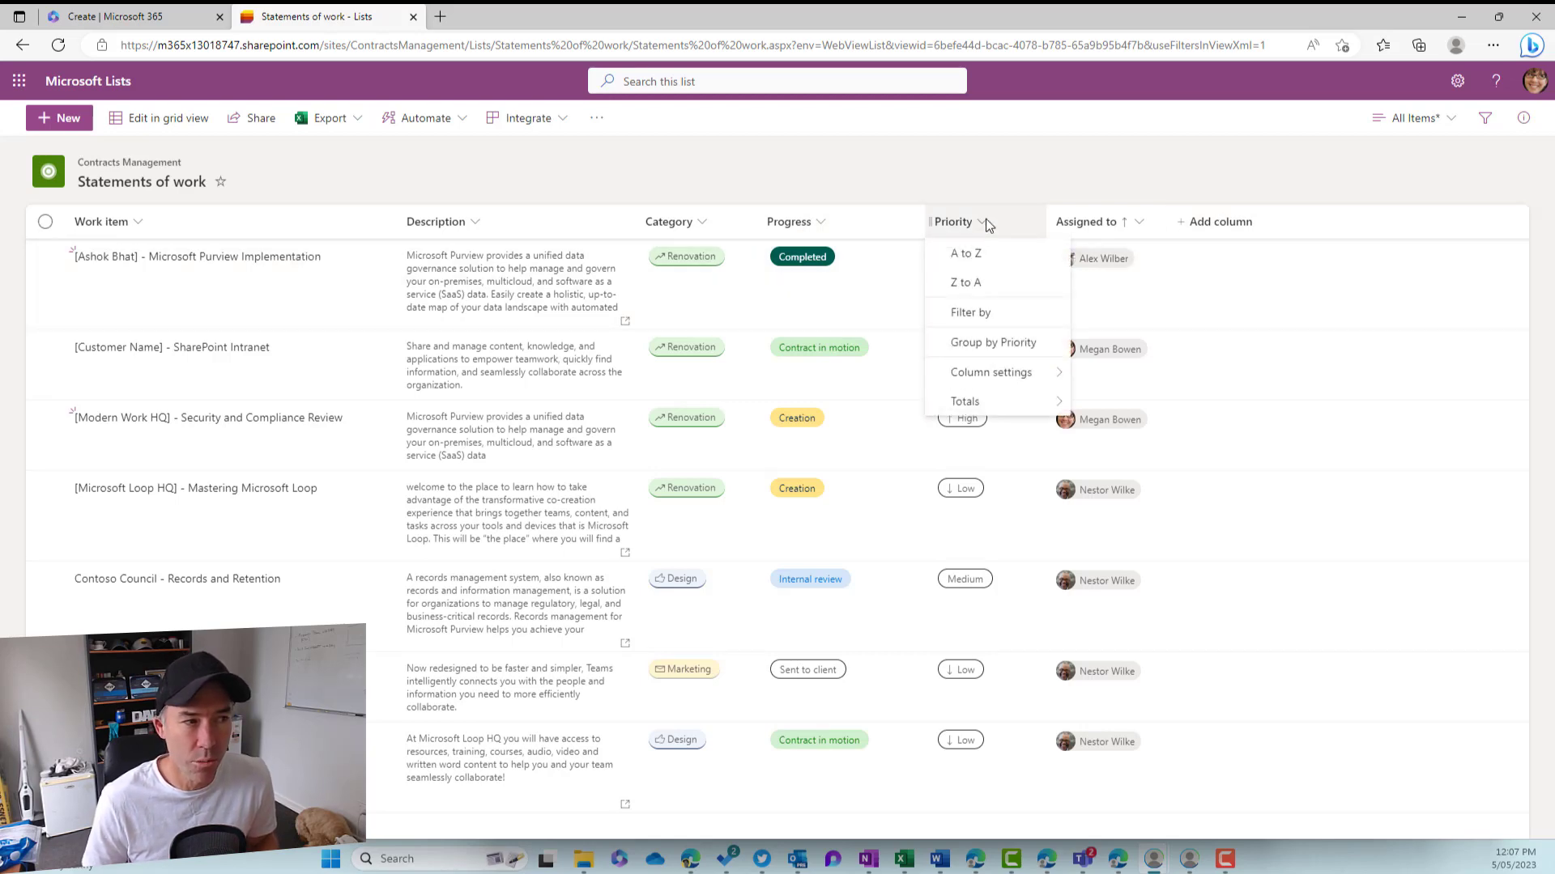
click(991, 342)
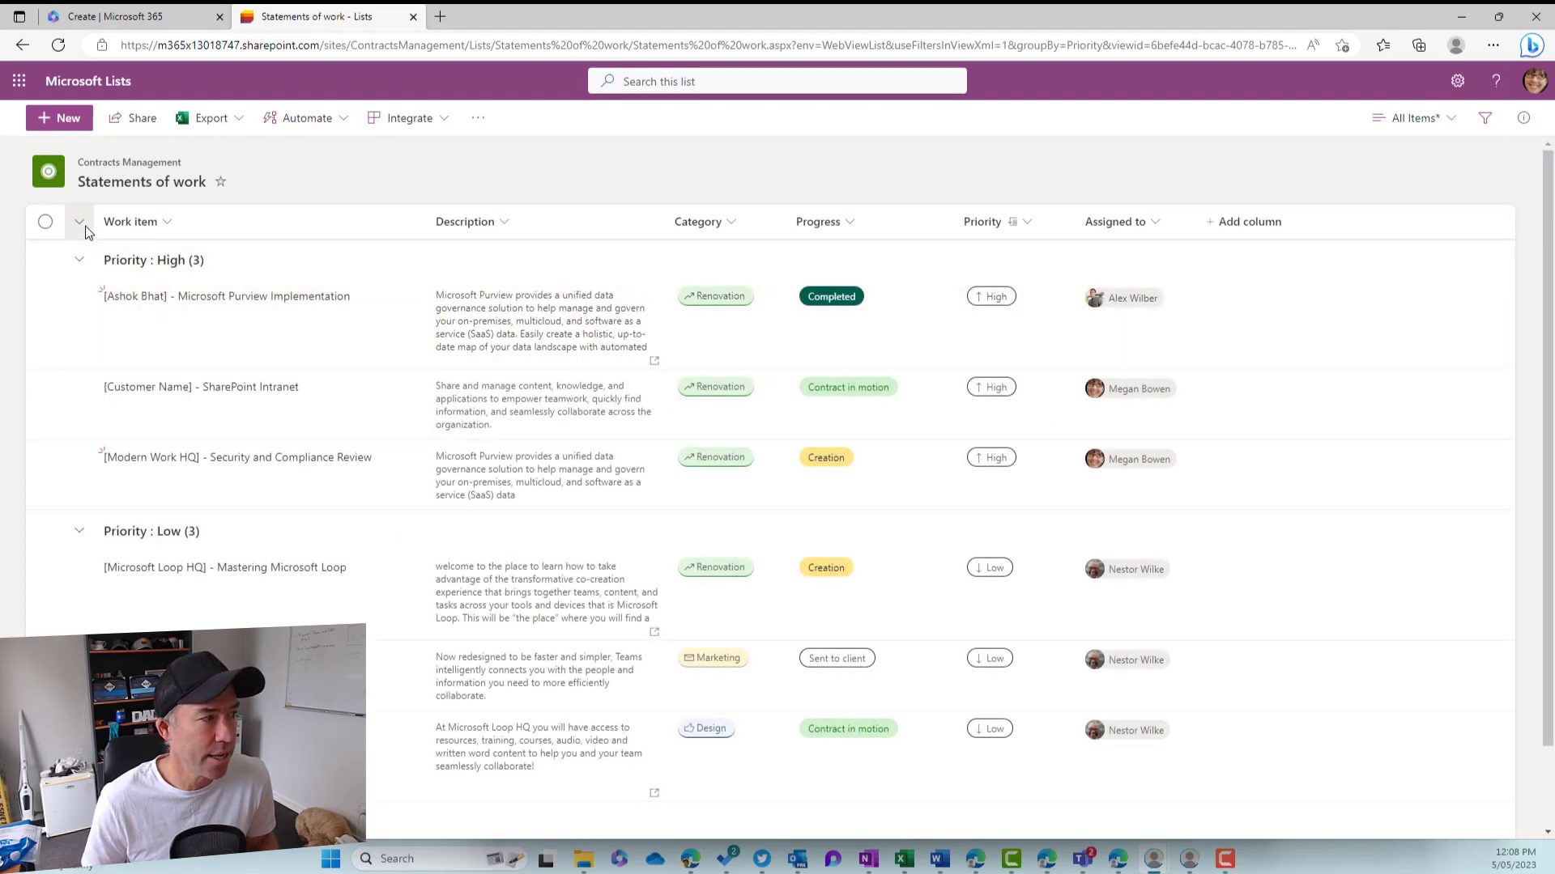
click(79, 222)
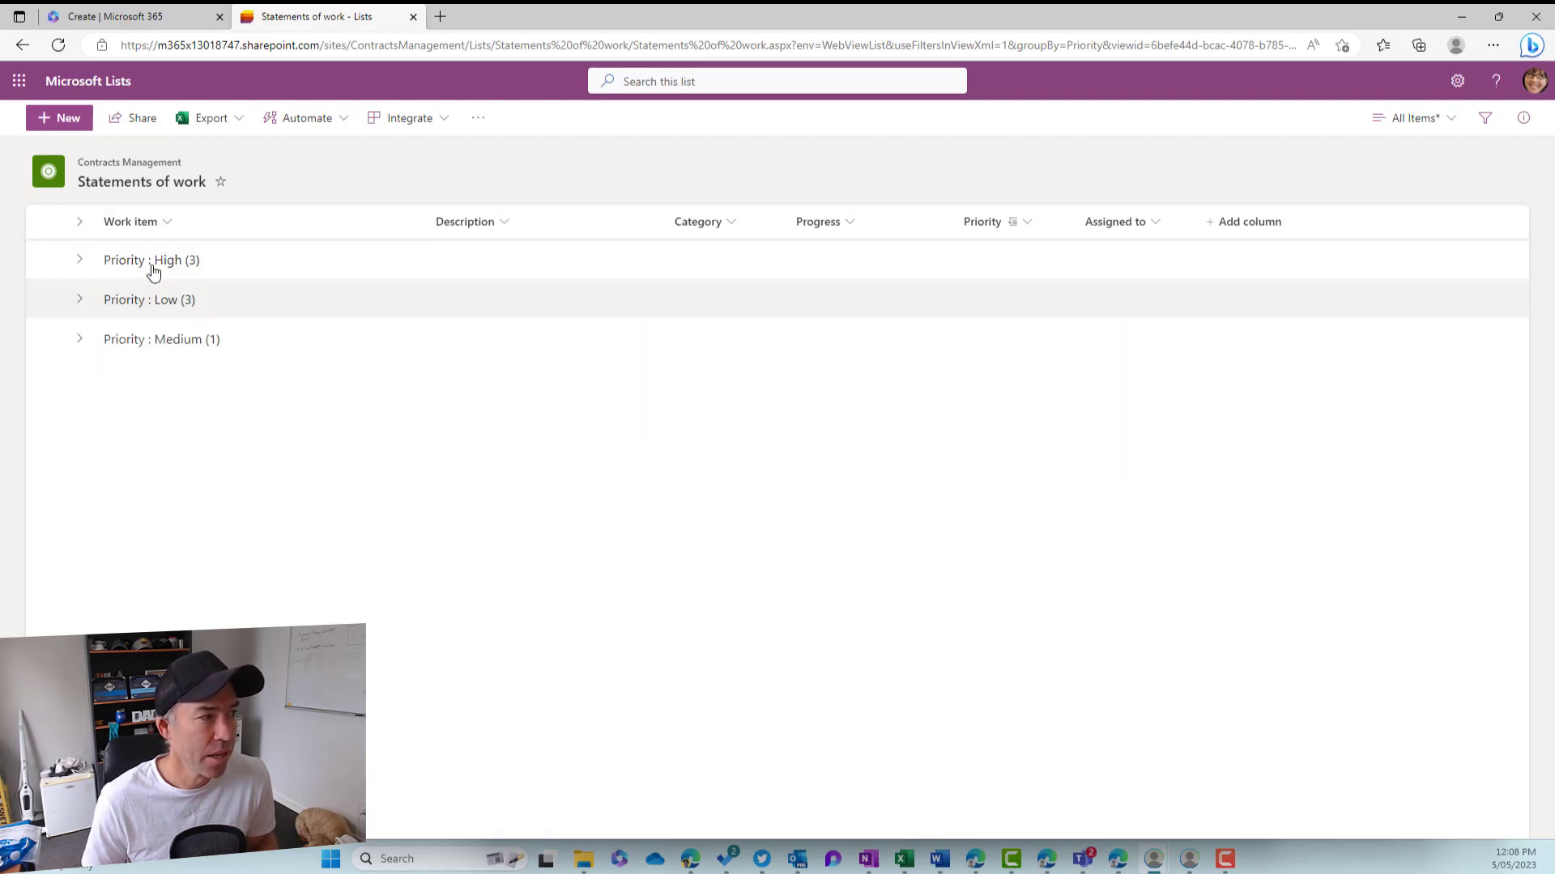
click(79, 222)
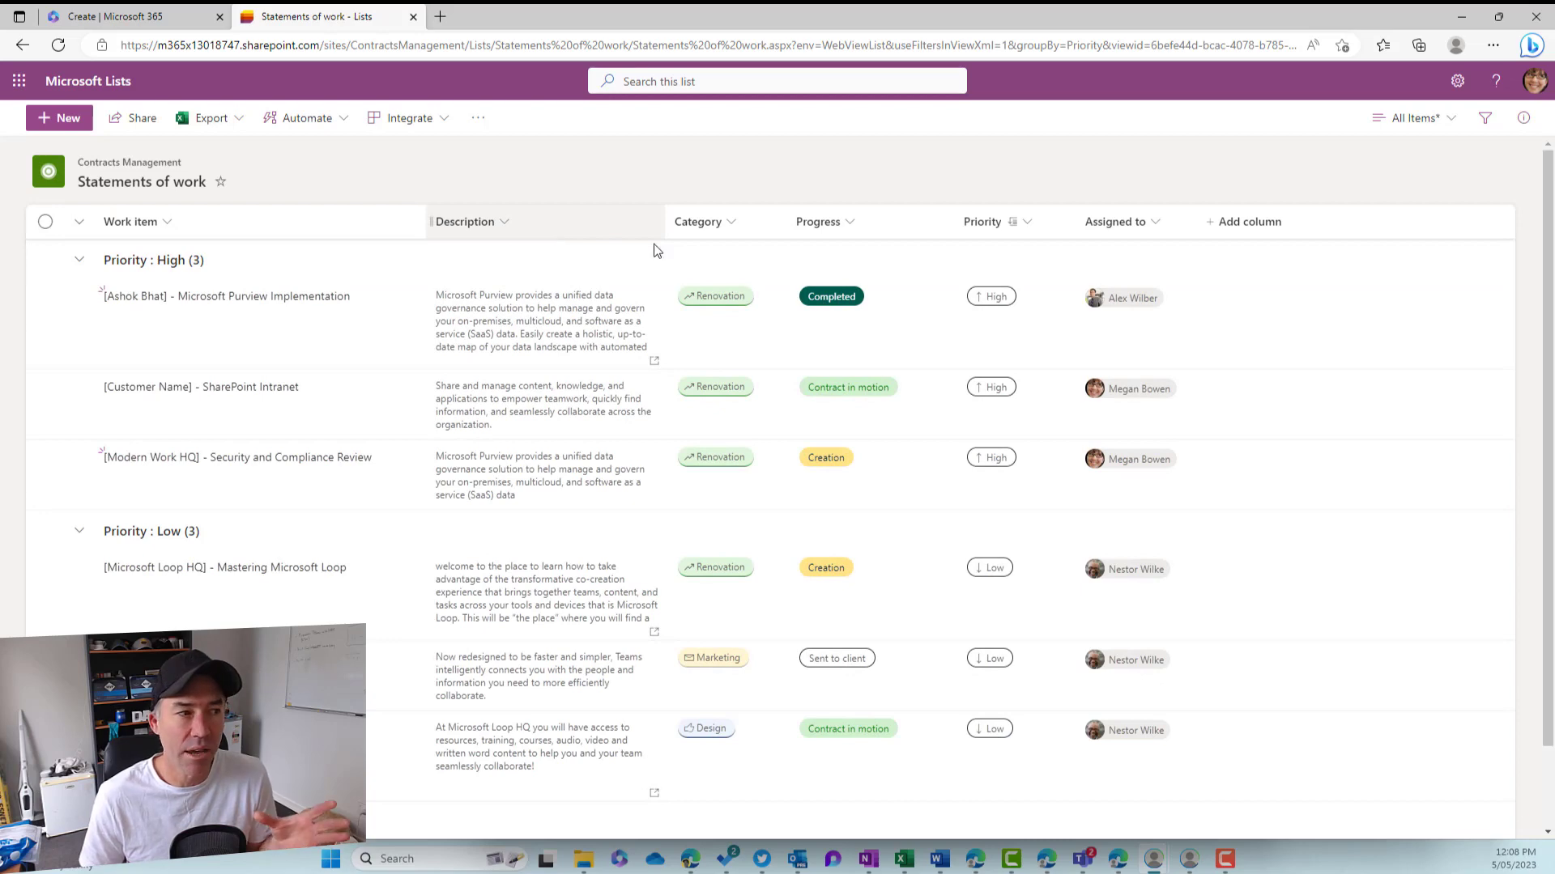
Filter the Progress column to Creation
click(851, 221)
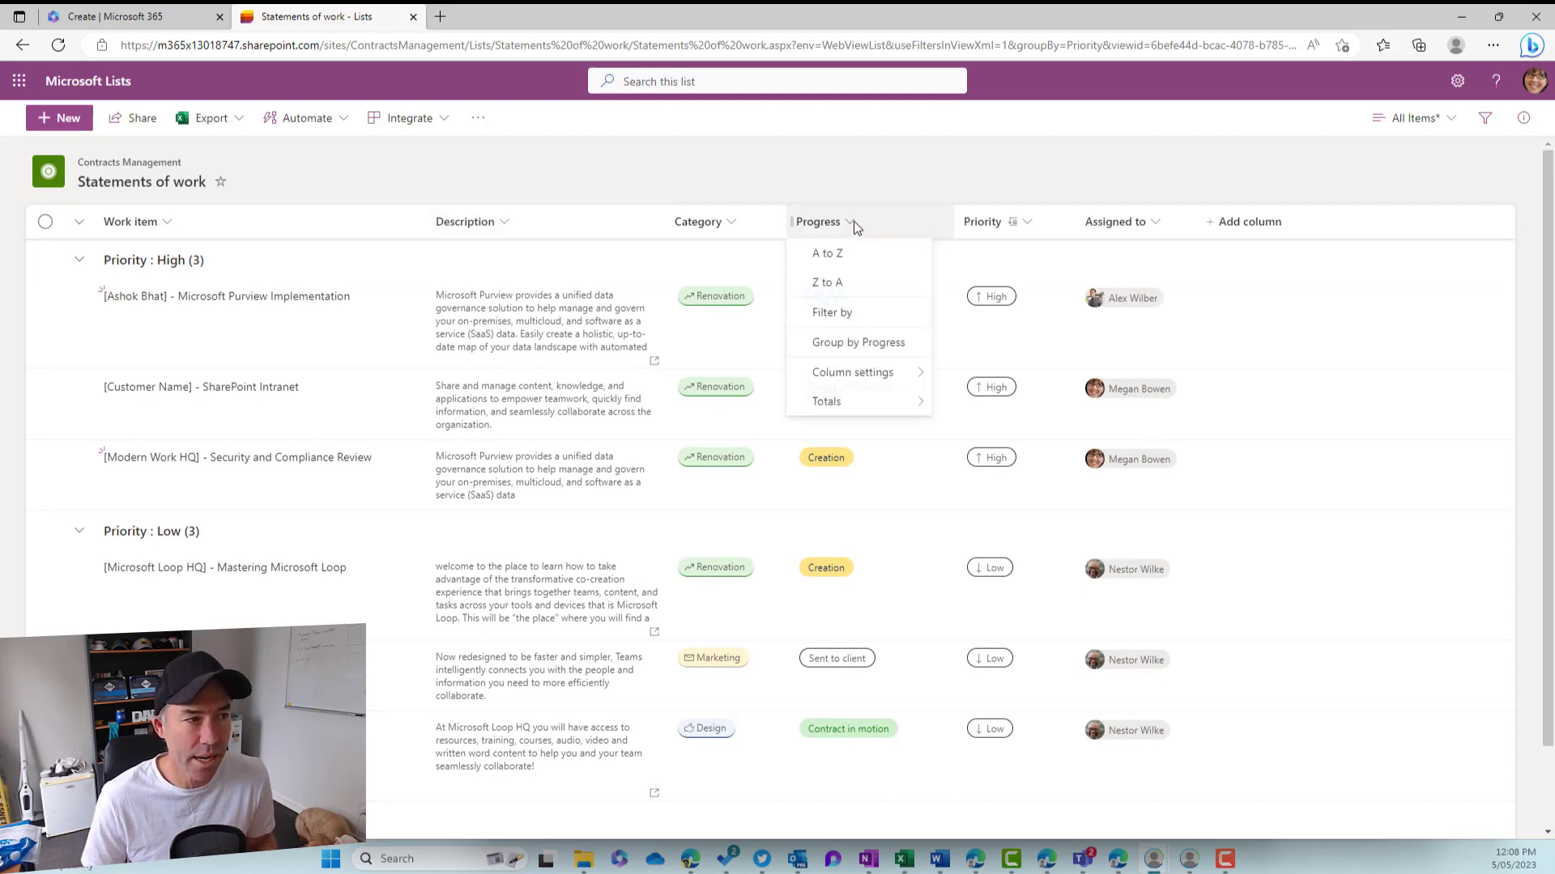
click(842, 318)
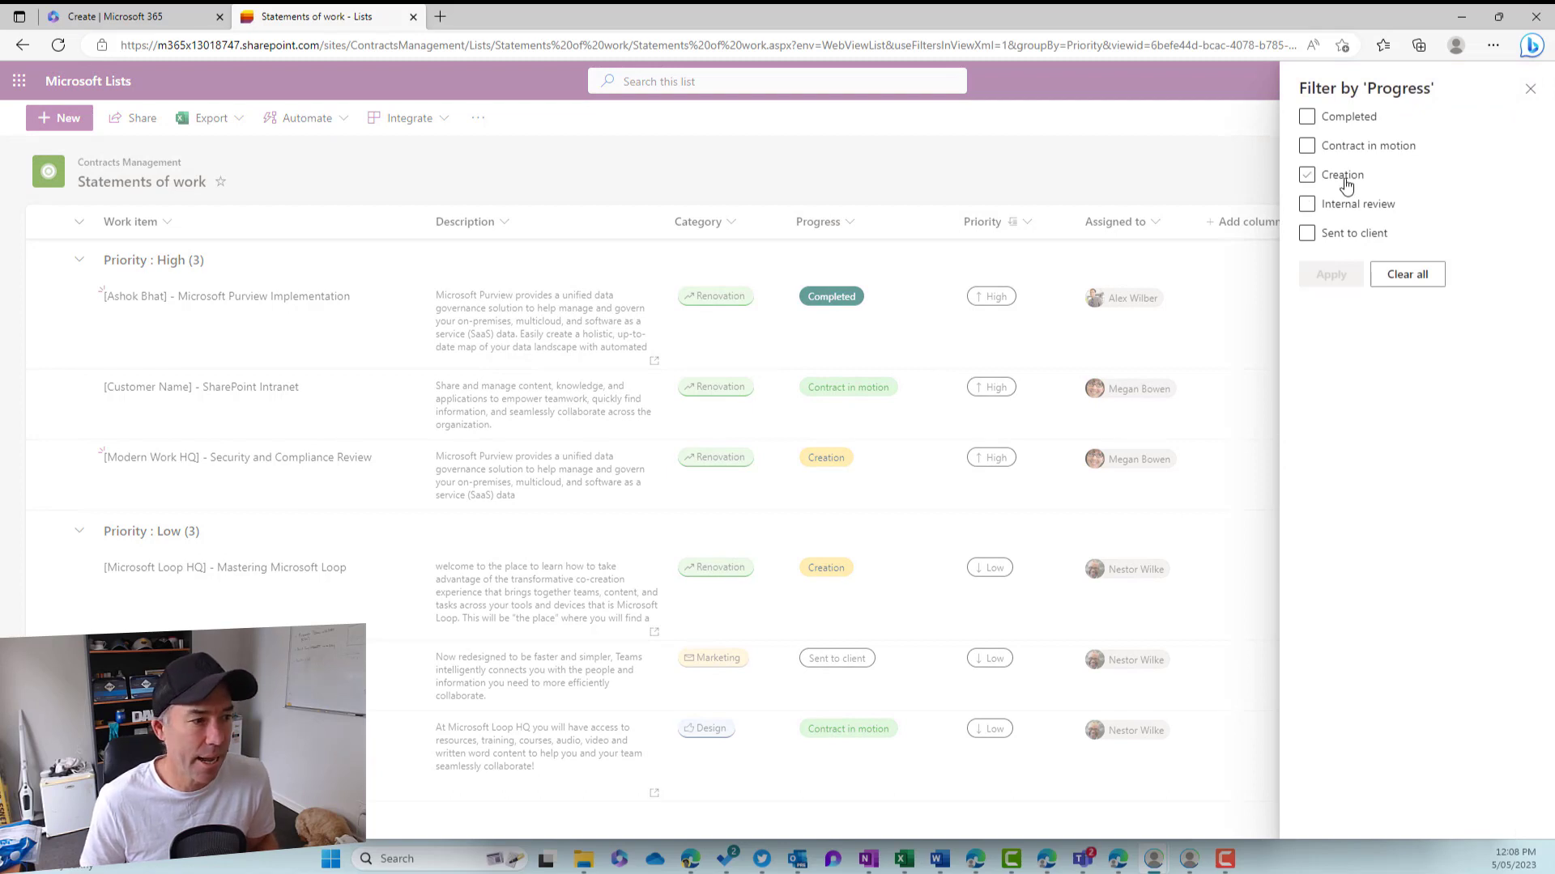
click(1343, 178)
click(1331, 273)
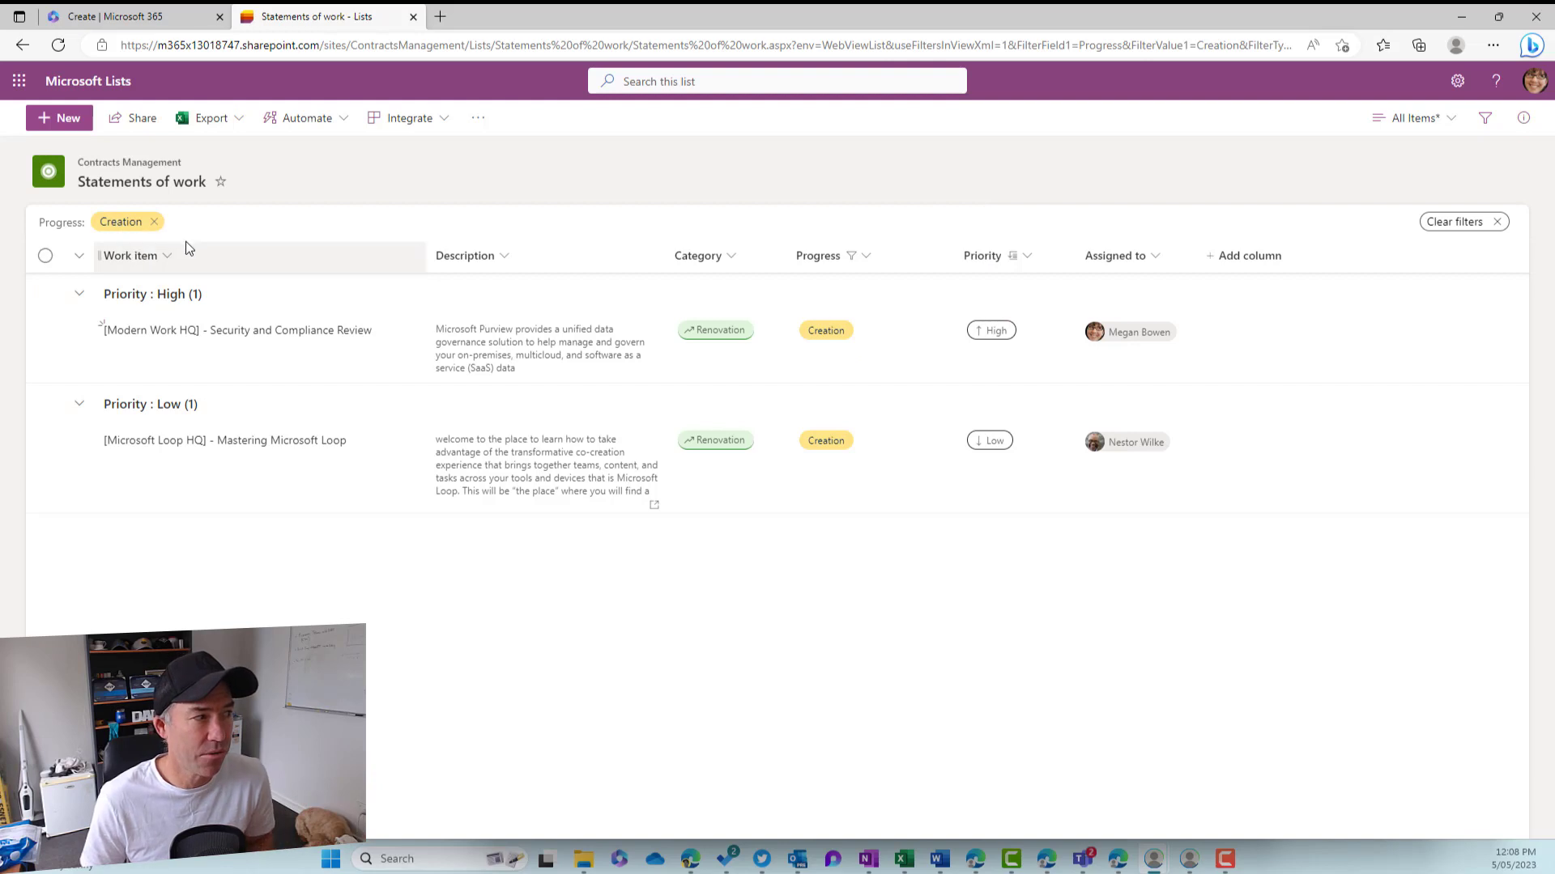
Save the current view as the public view 'Filtering Example'
click(1377, 123)
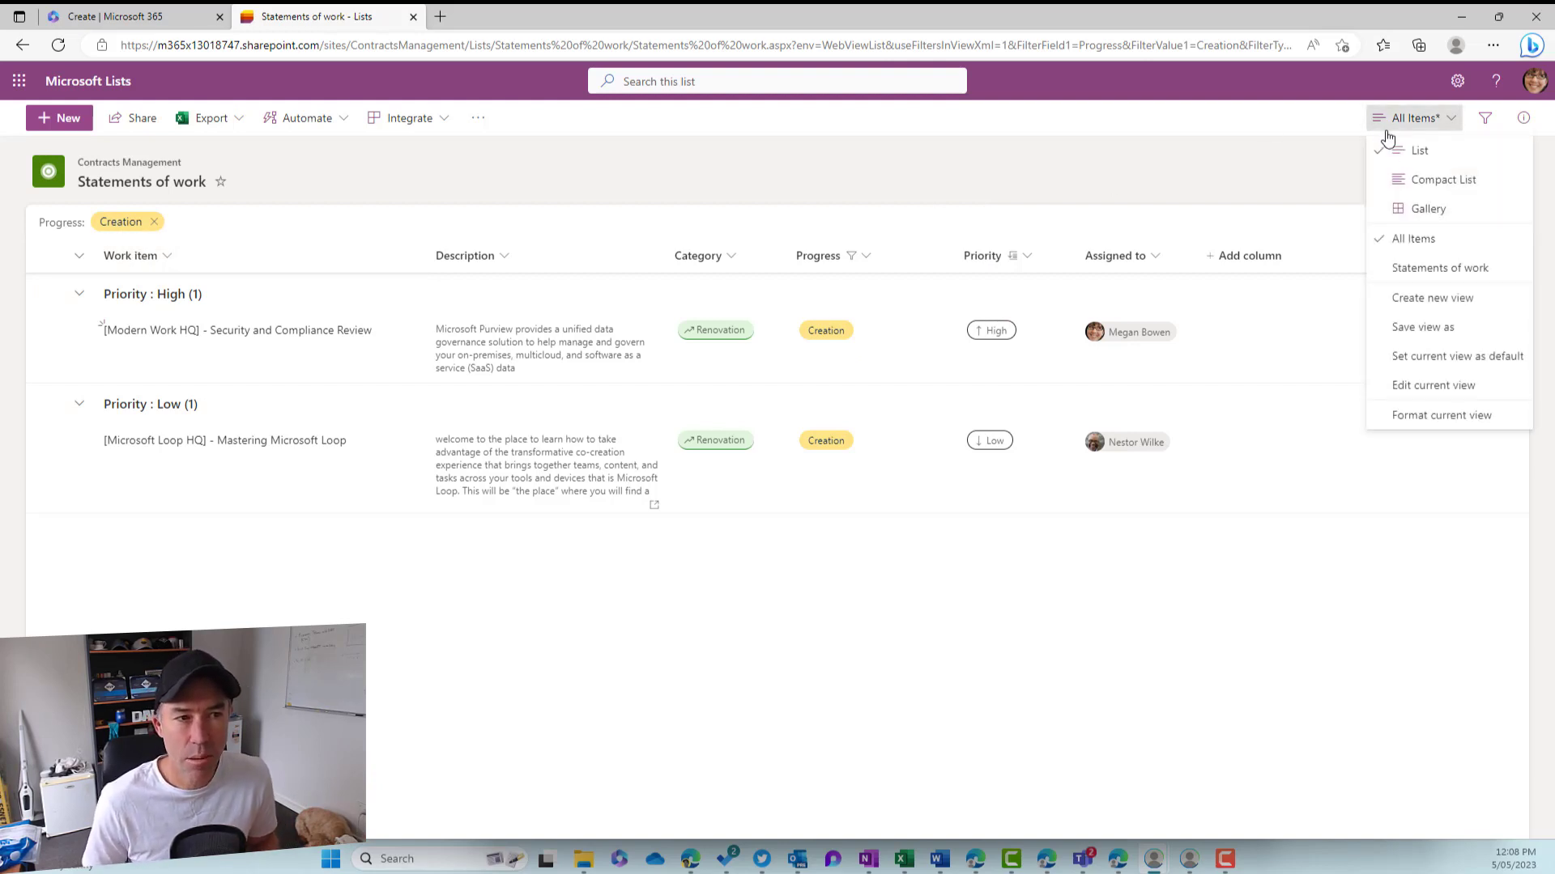
click(1443, 334)
triple_click(758, 445)
text(Filtering Example)
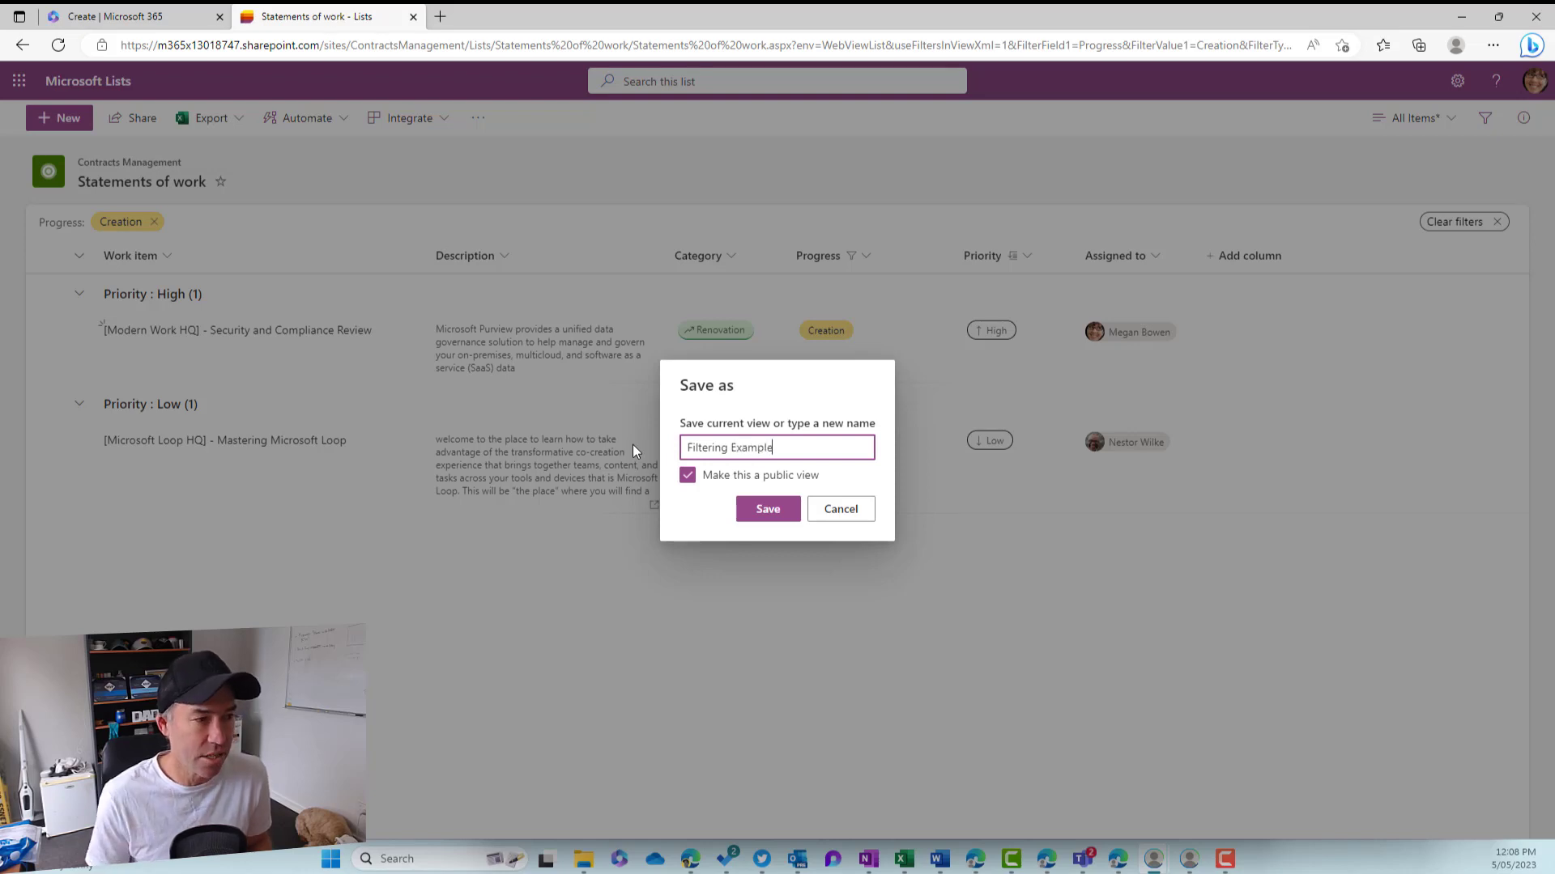
click(784, 510)
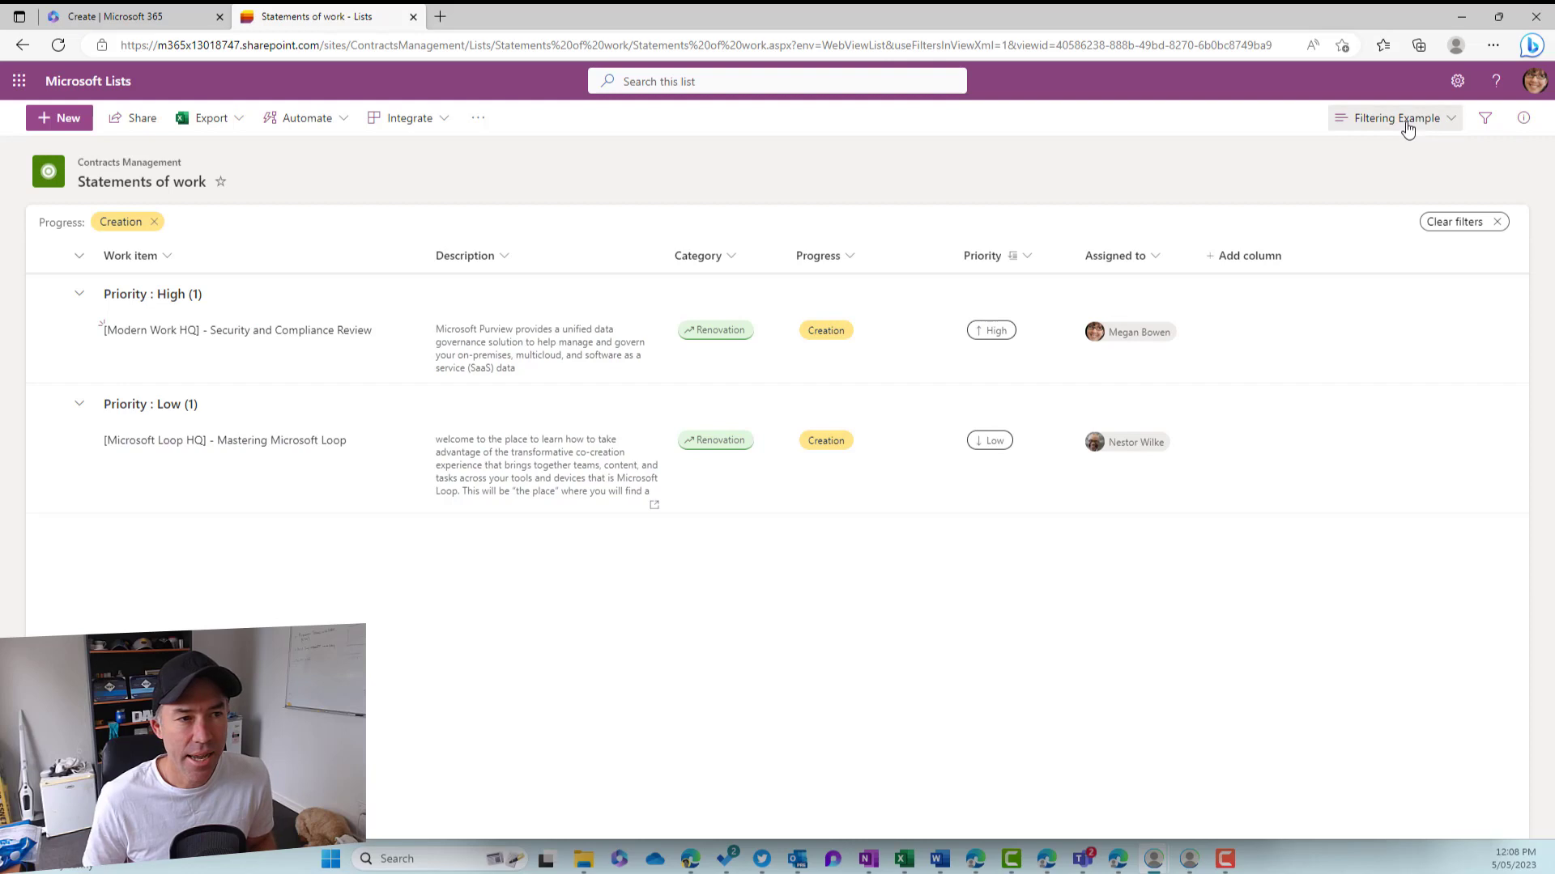
Switch to All Items, then back to the Filtering Example view
click(1401, 119)
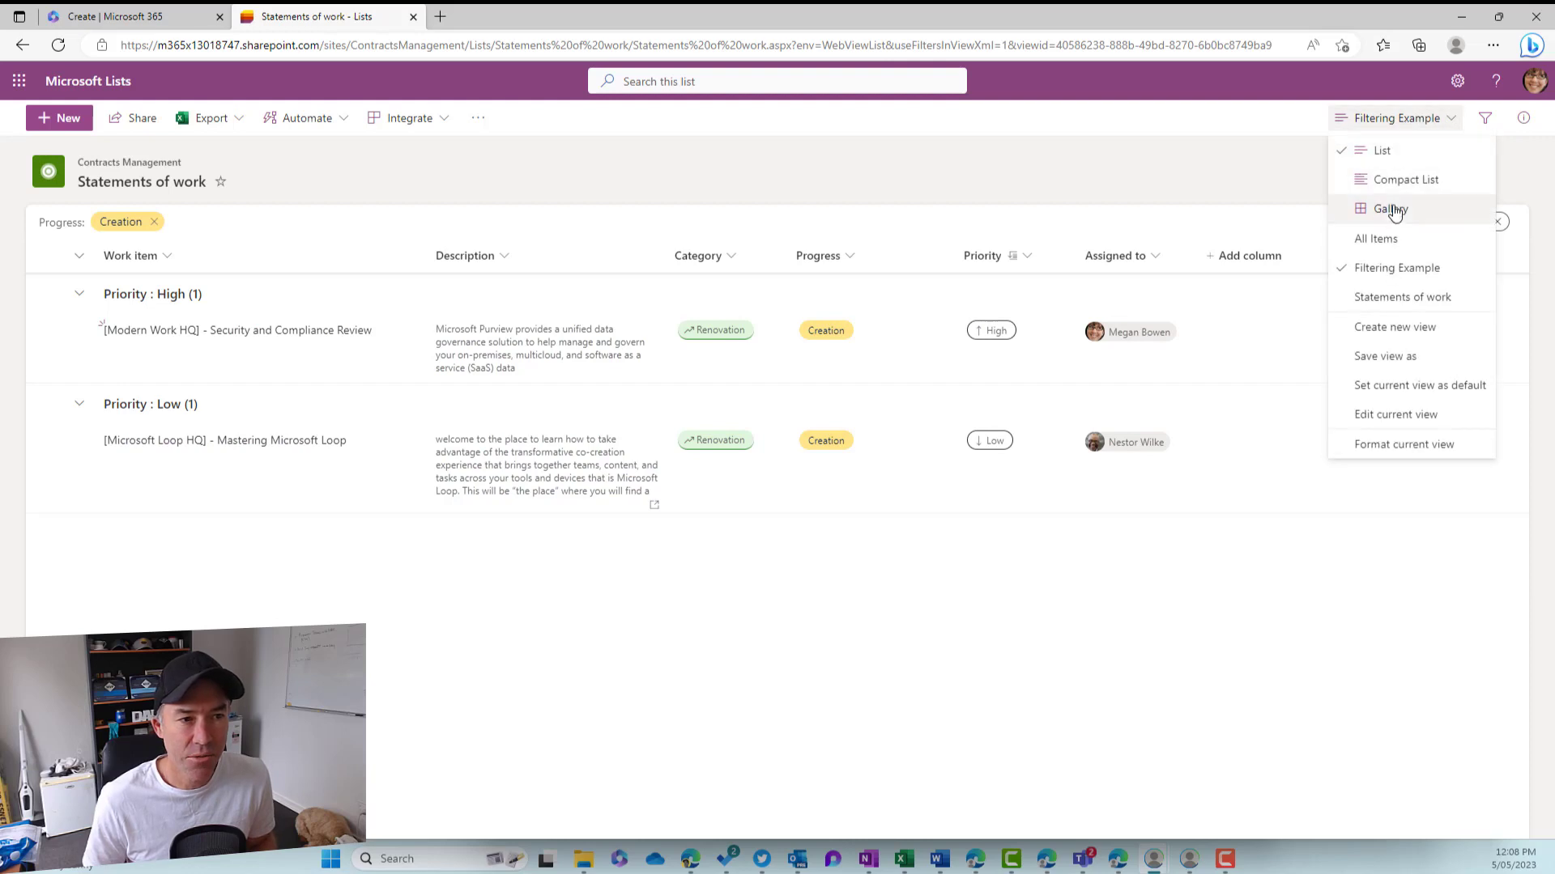
click(1388, 238)
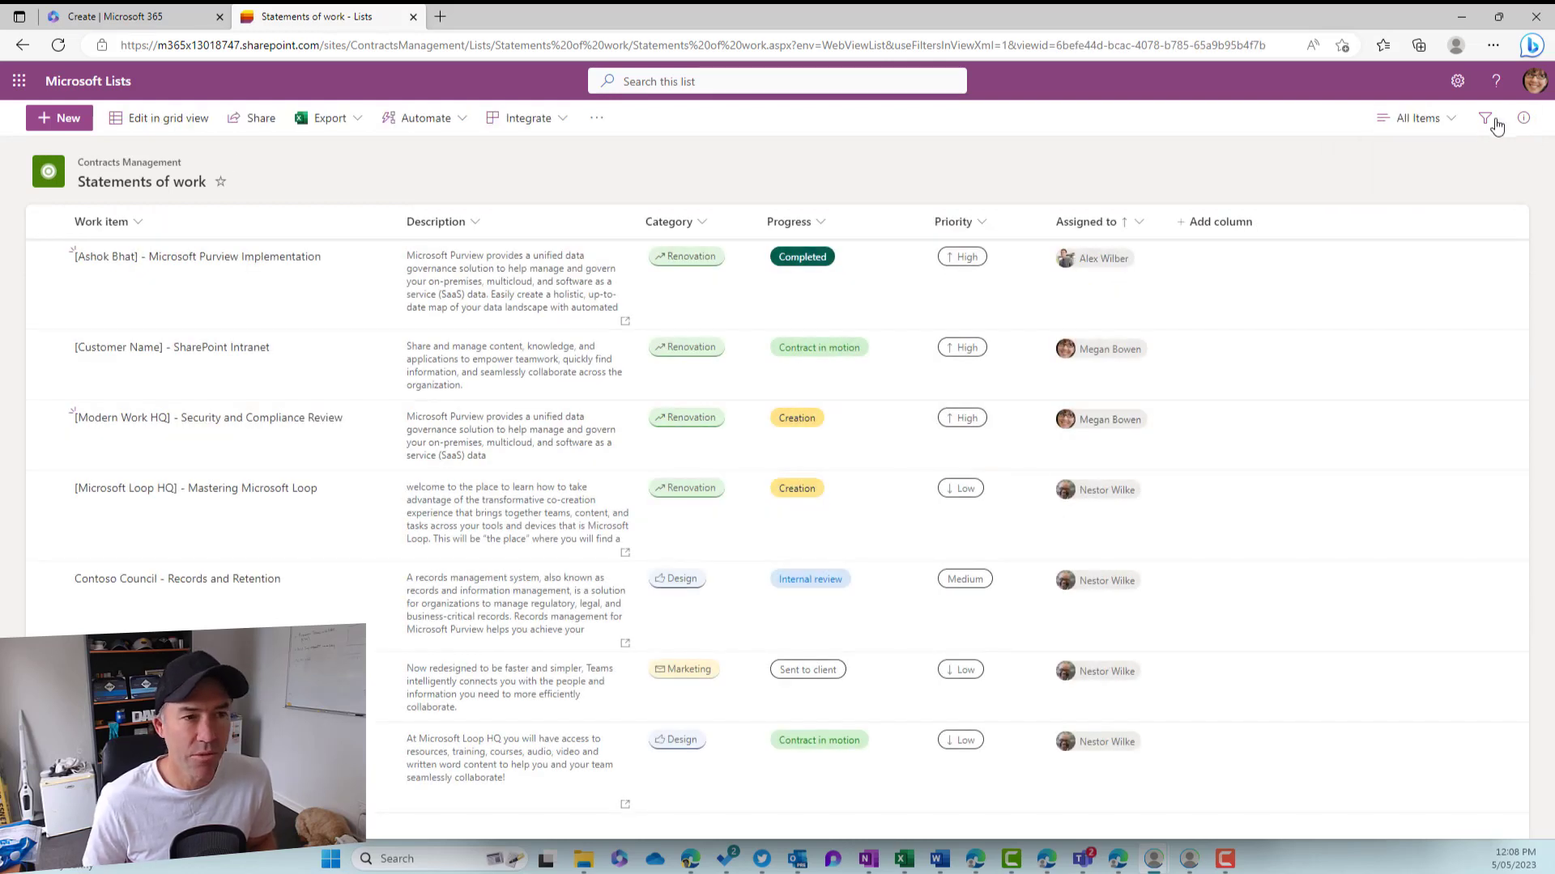
click(1432, 120)
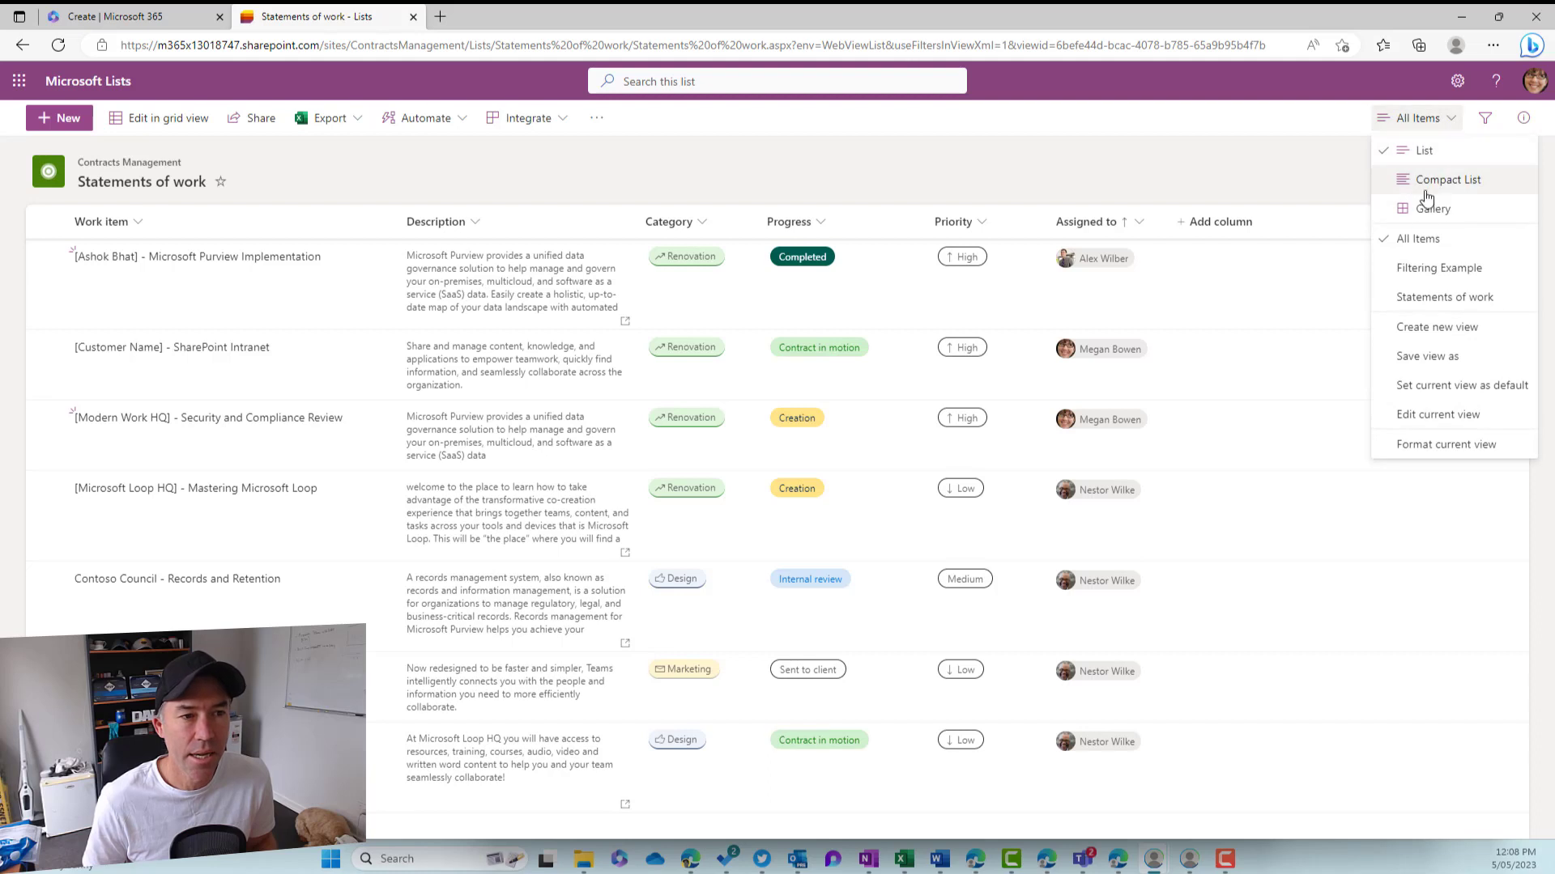
click(1421, 274)
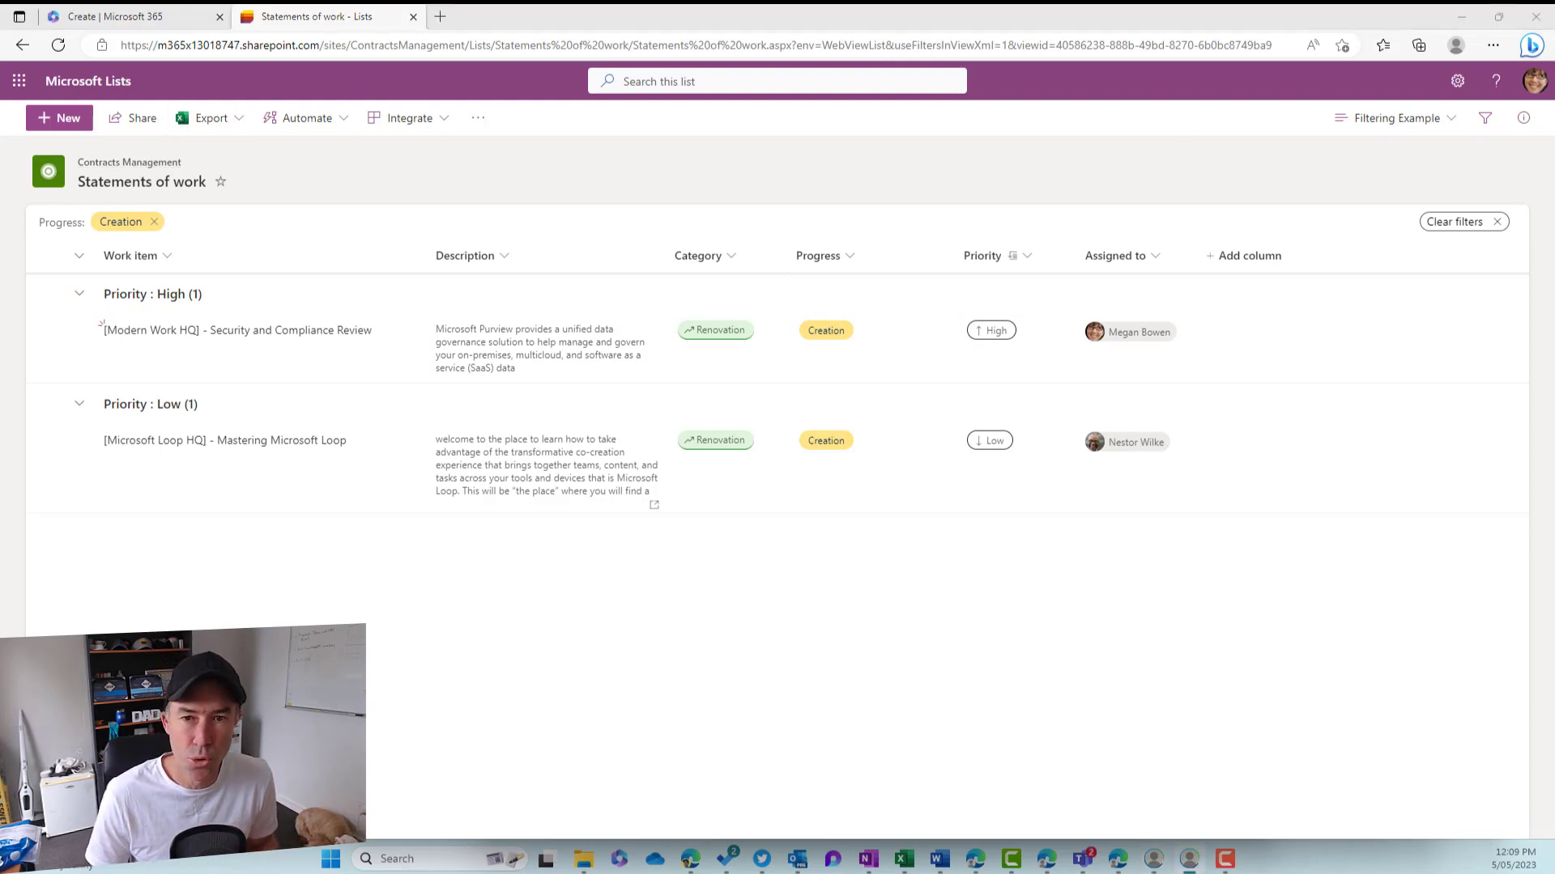
Bring in the SharePoint window and switch to the Statements of work board view
drag(1554, 271, 891, 2)
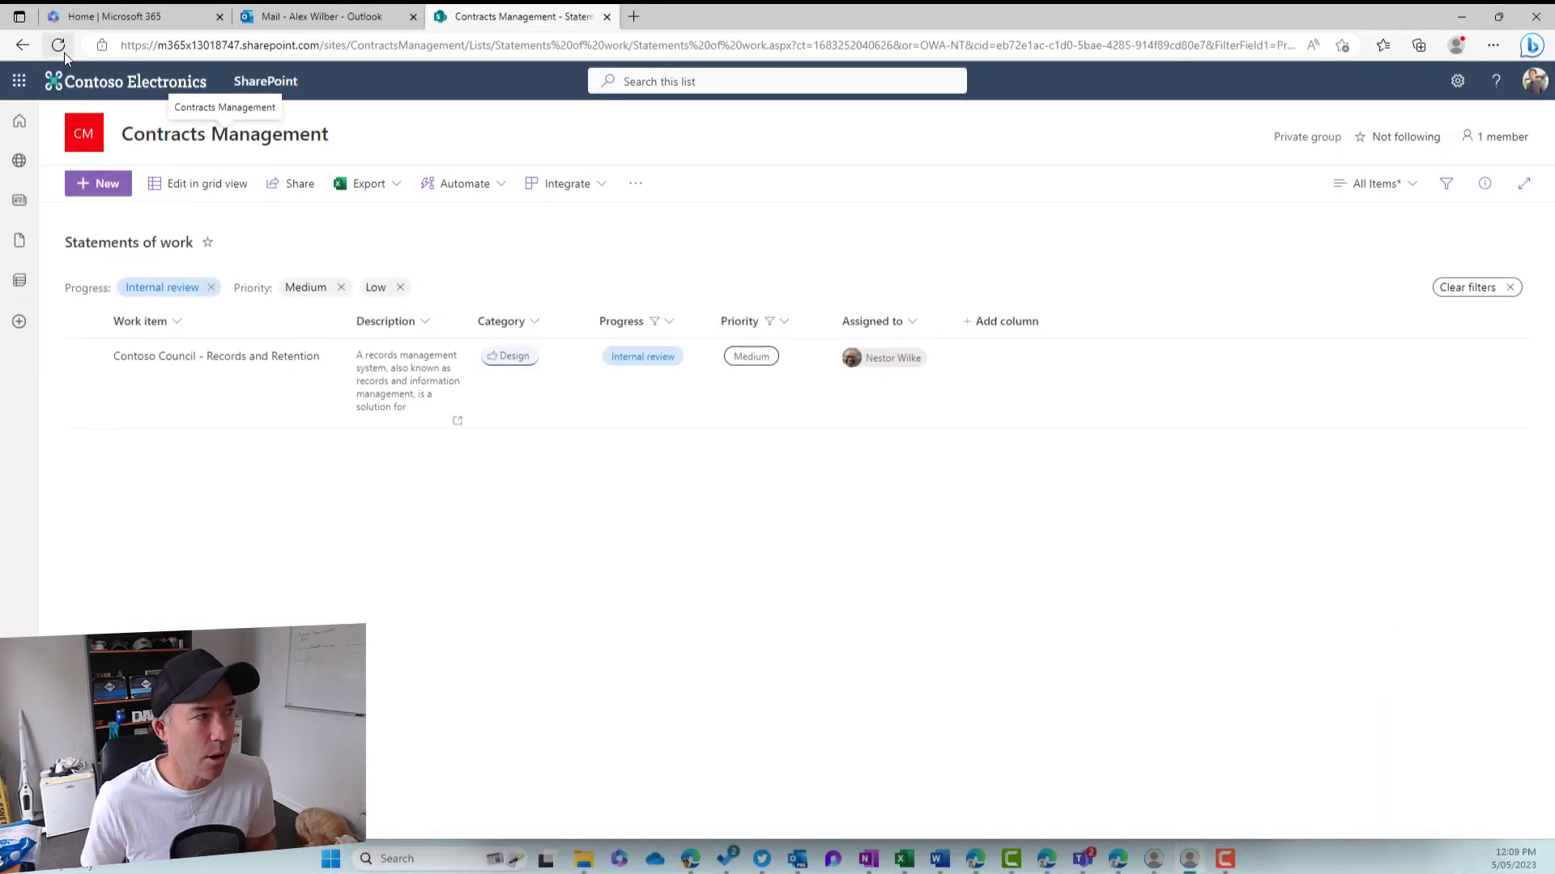
click(1375, 185)
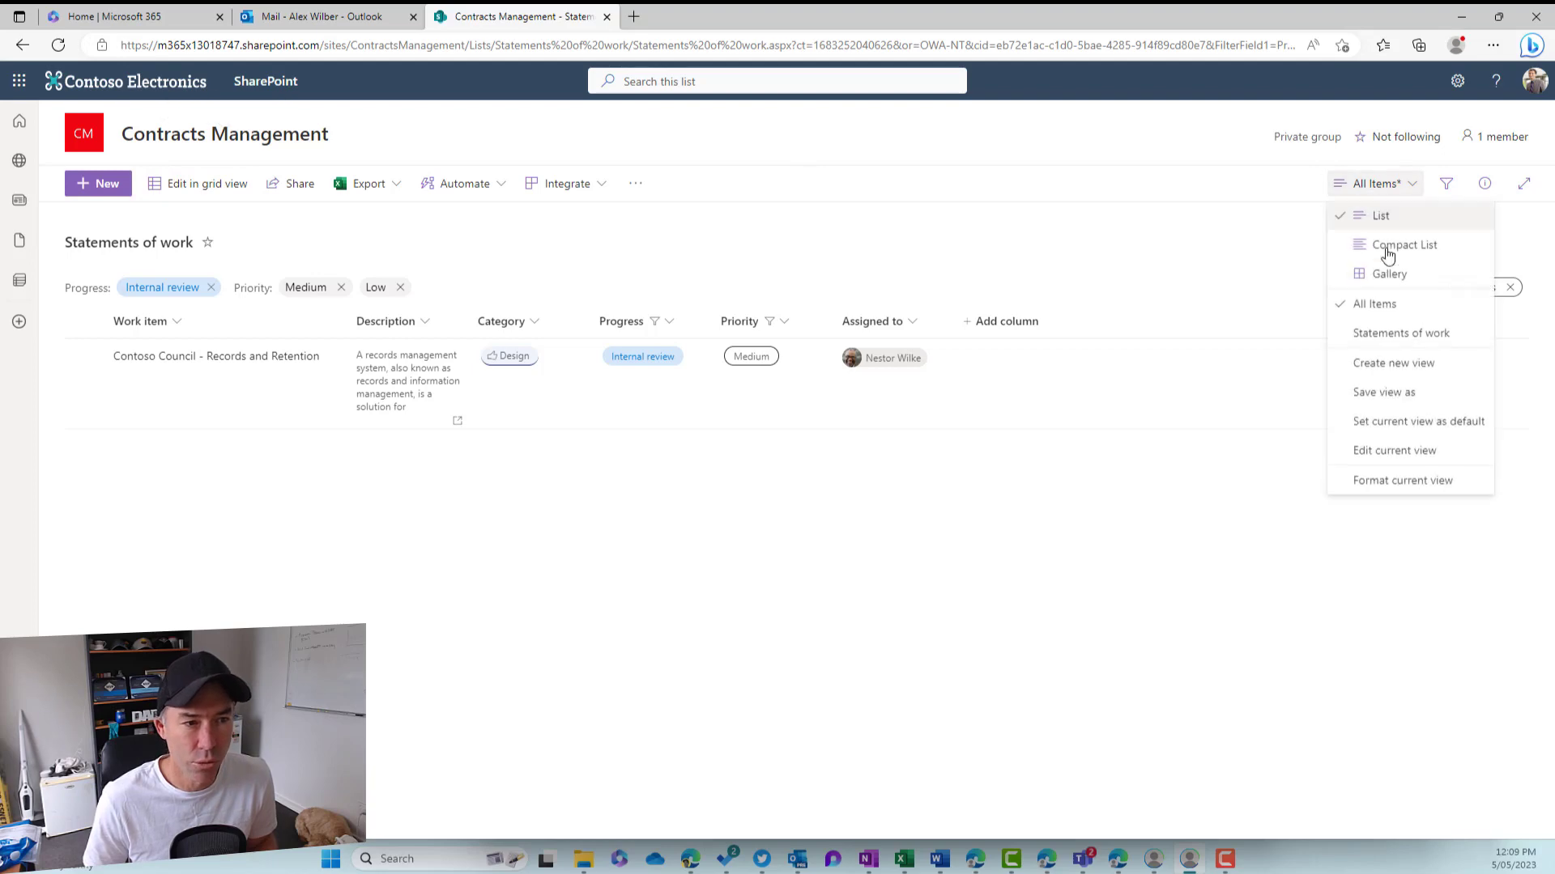
click(1397, 335)
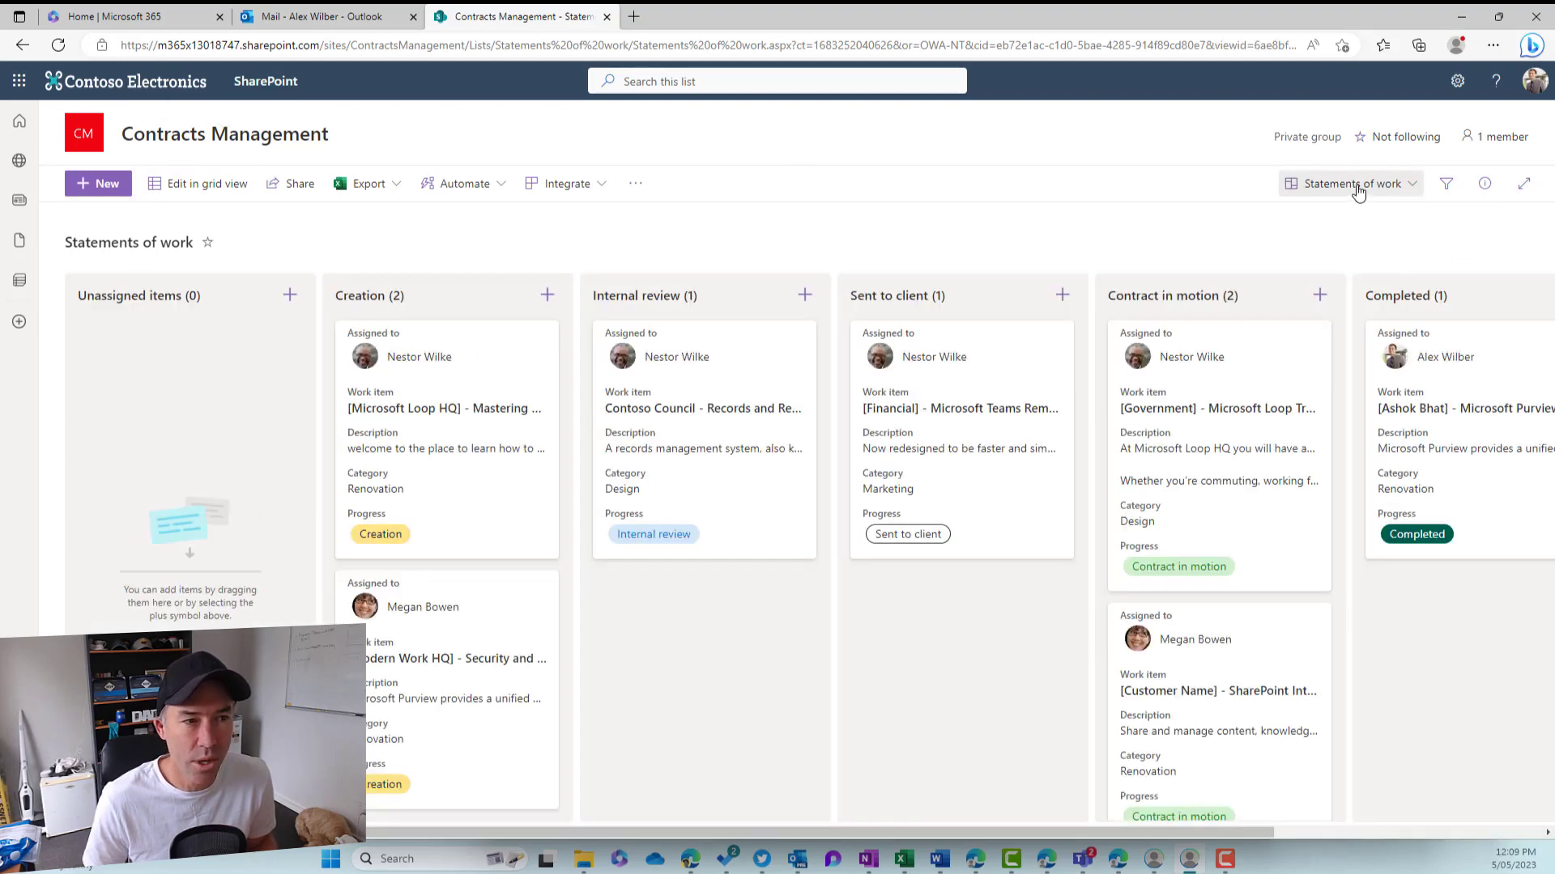
Switch to All Items, then to the shared Filtering Example view
click(1357, 192)
click(1328, 246)
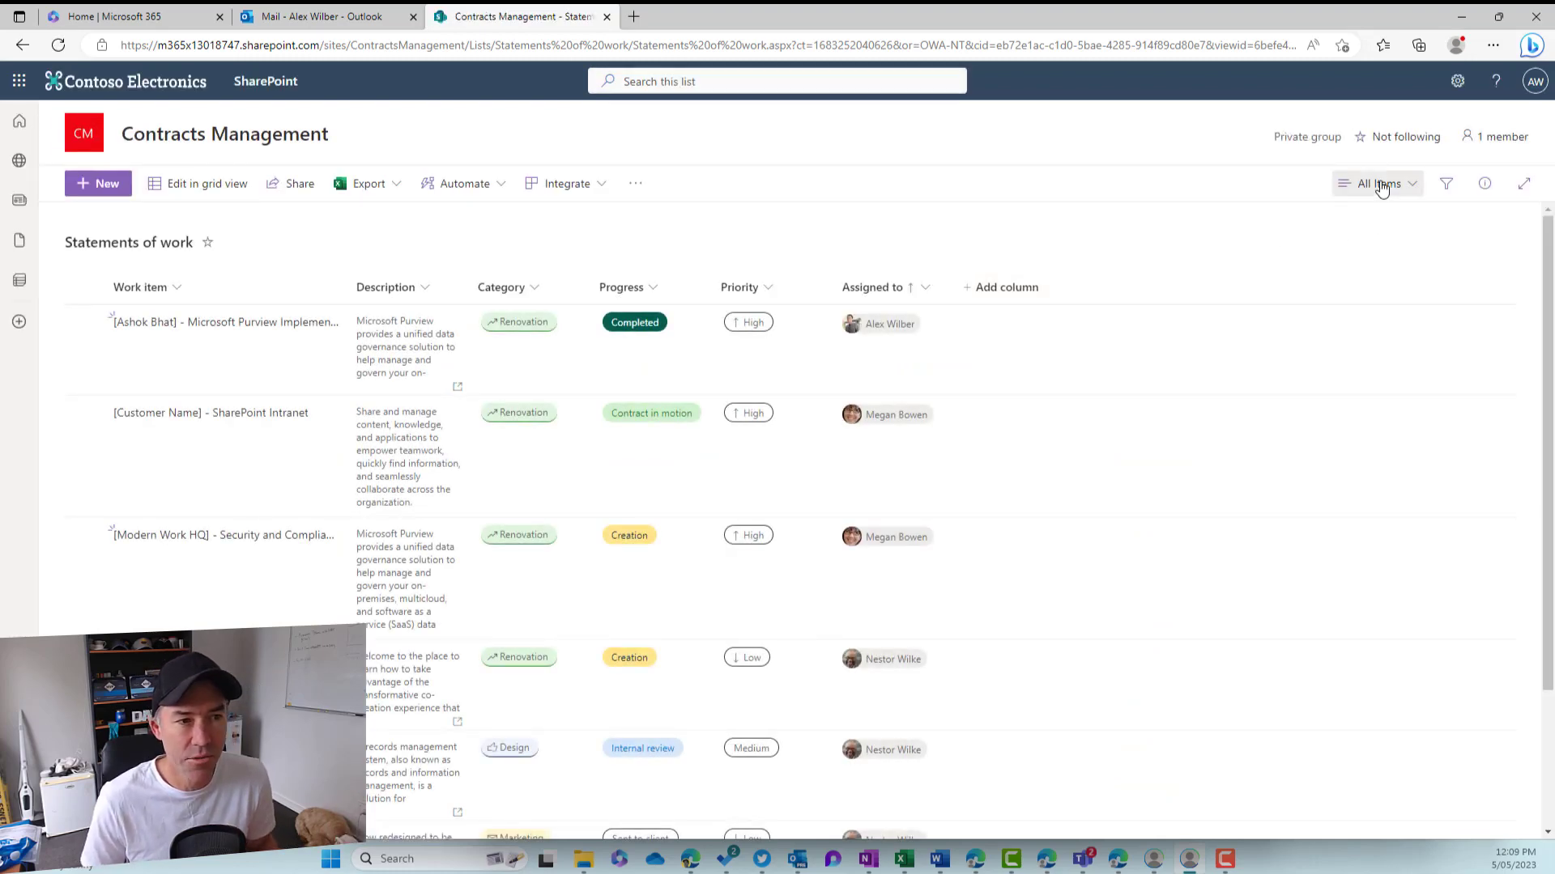
click(1380, 185)
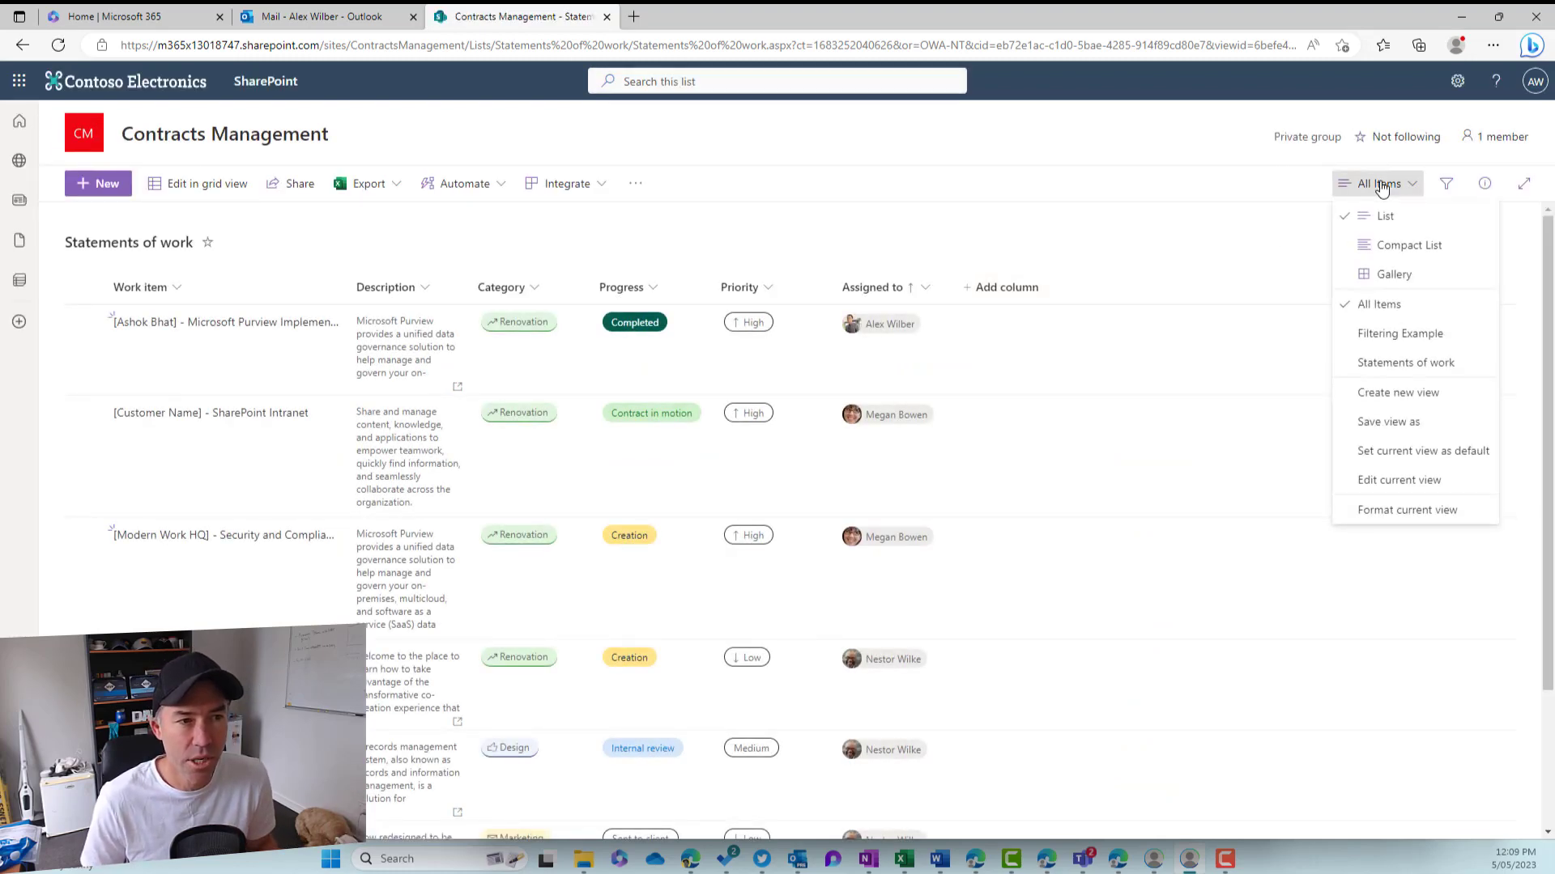
click(1389, 344)
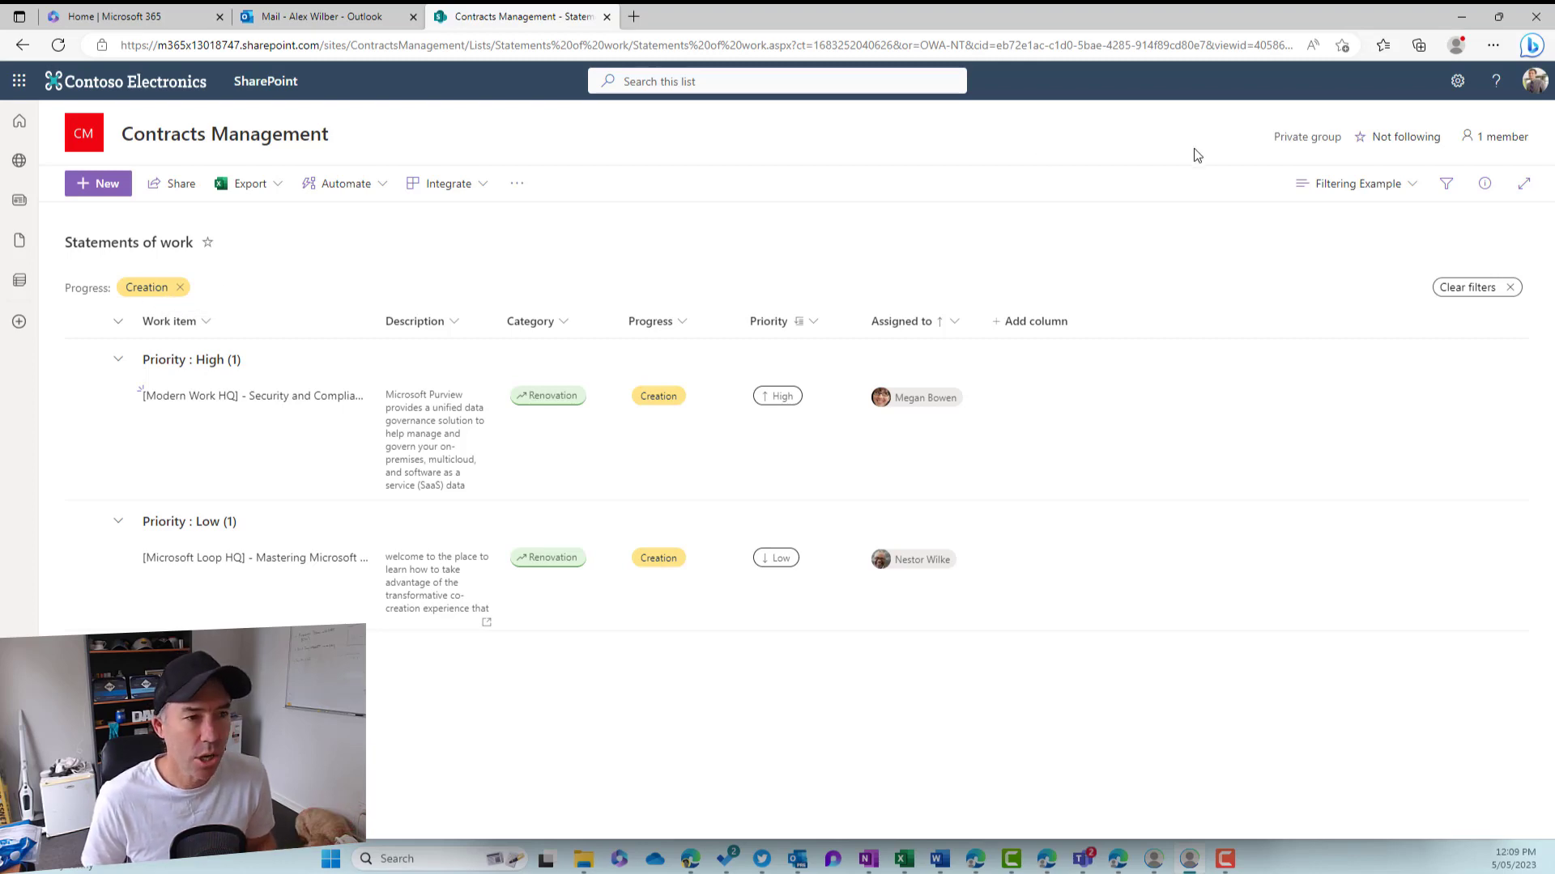
Switch to All Items and filter Category to Design and Renovation
click(1328, 187)
click(1332, 304)
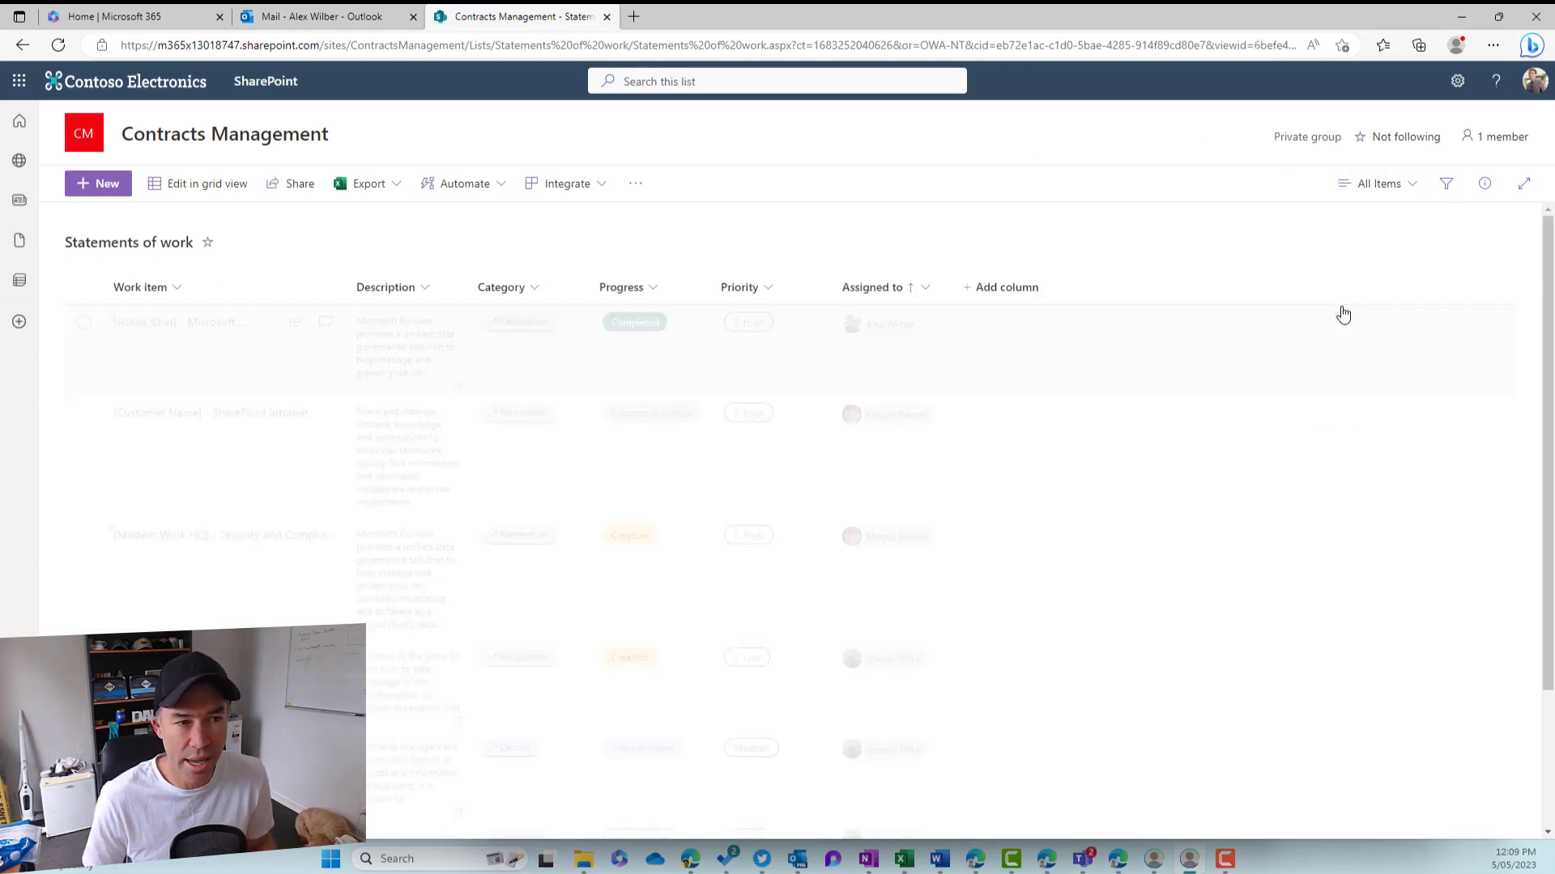
click(532, 290)
click(523, 318)
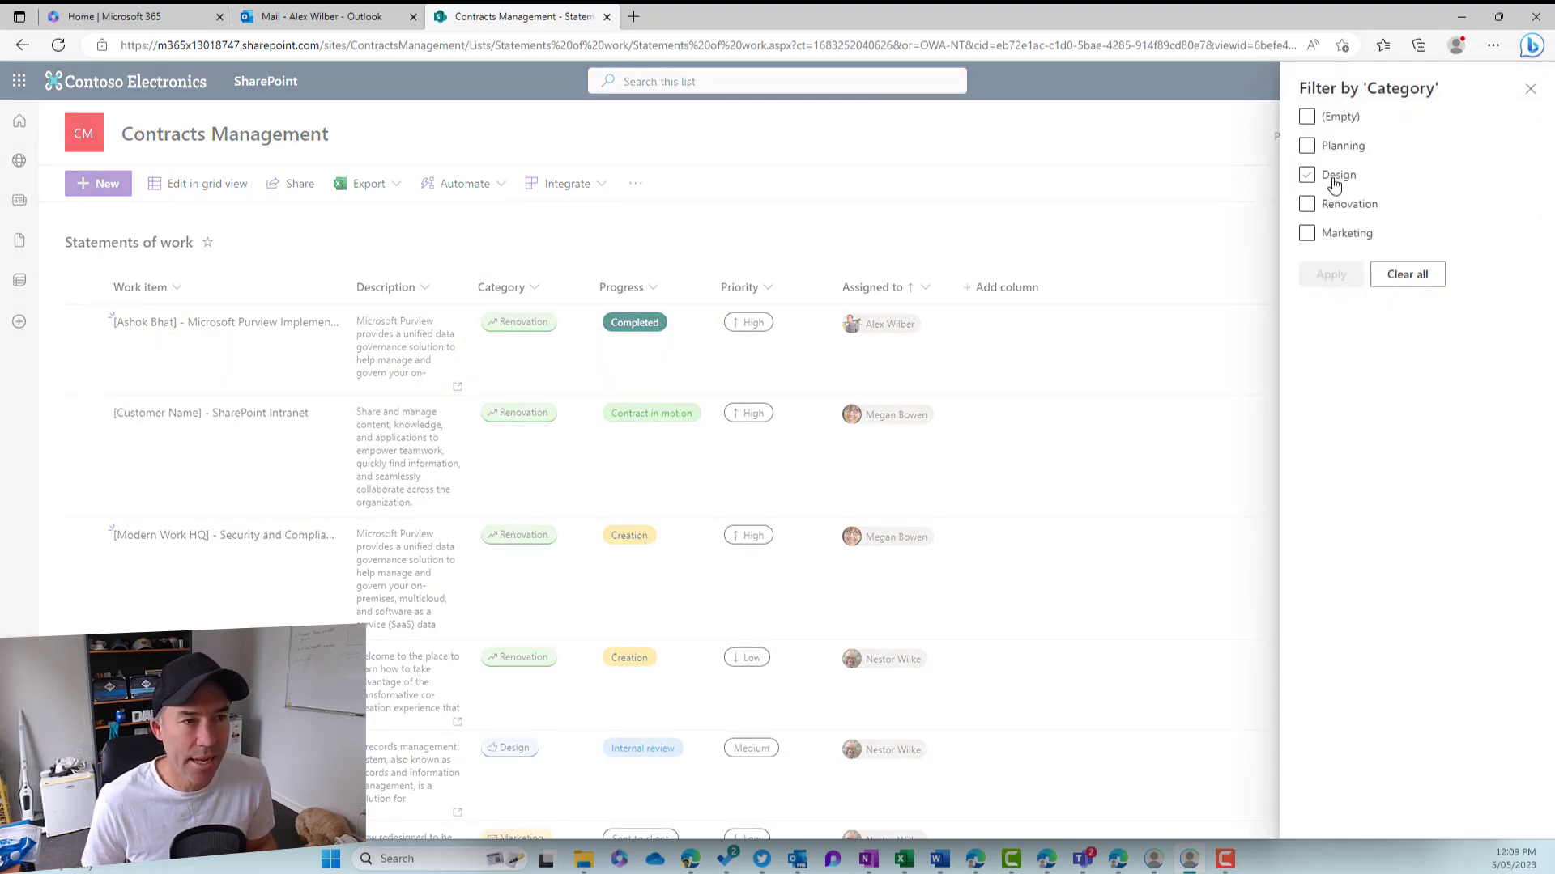
click(1334, 186)
click(1338, 209)
click(1330, 274)
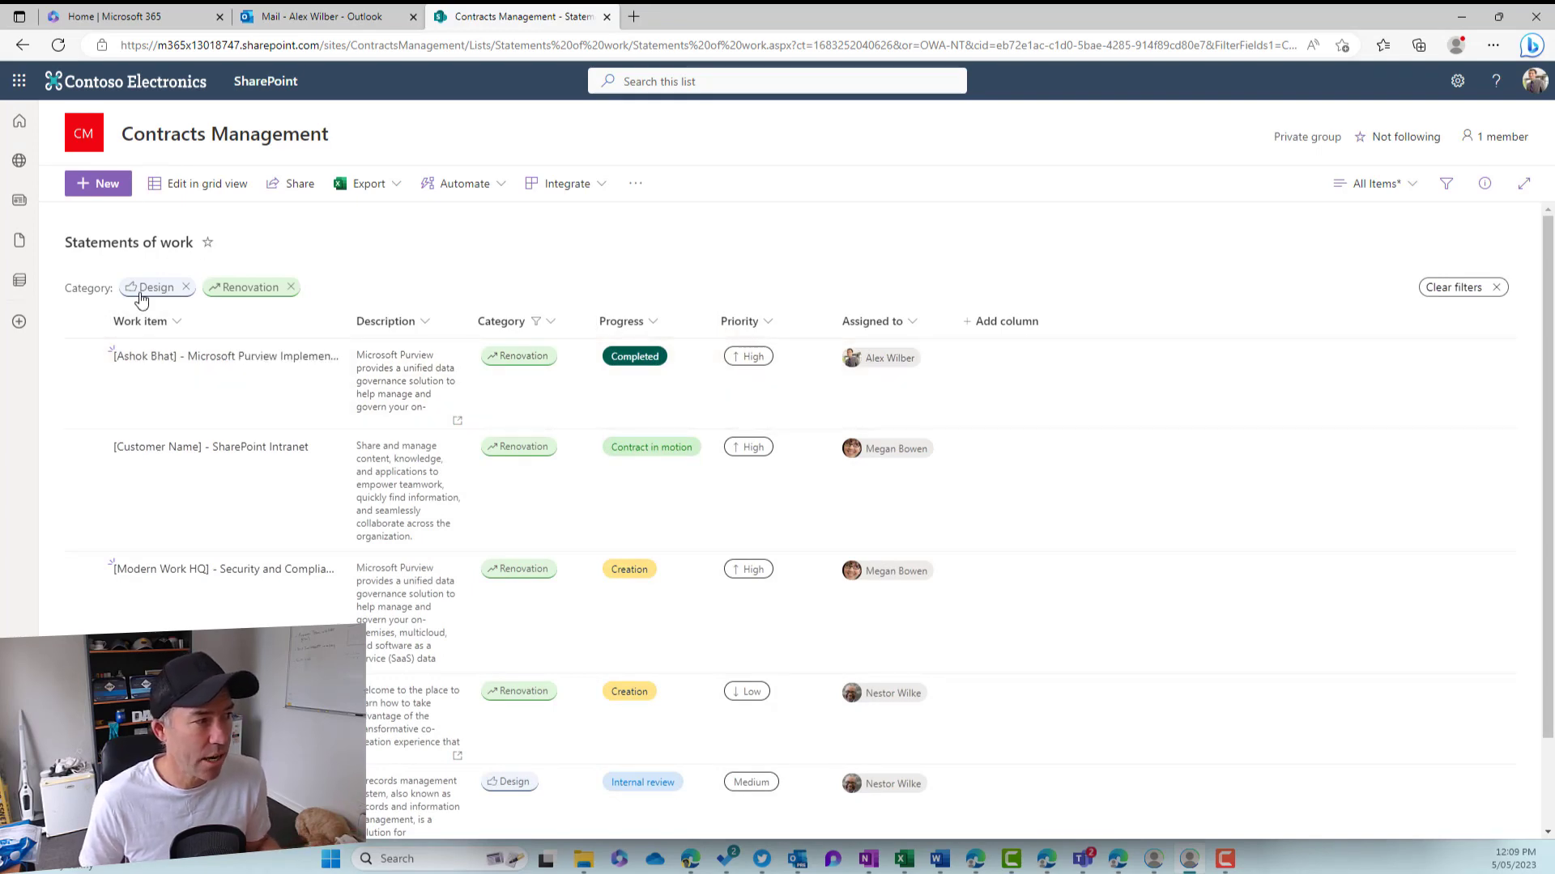
Filter Progress to Internal review, Creation and Contract in motion
click(662, 320)
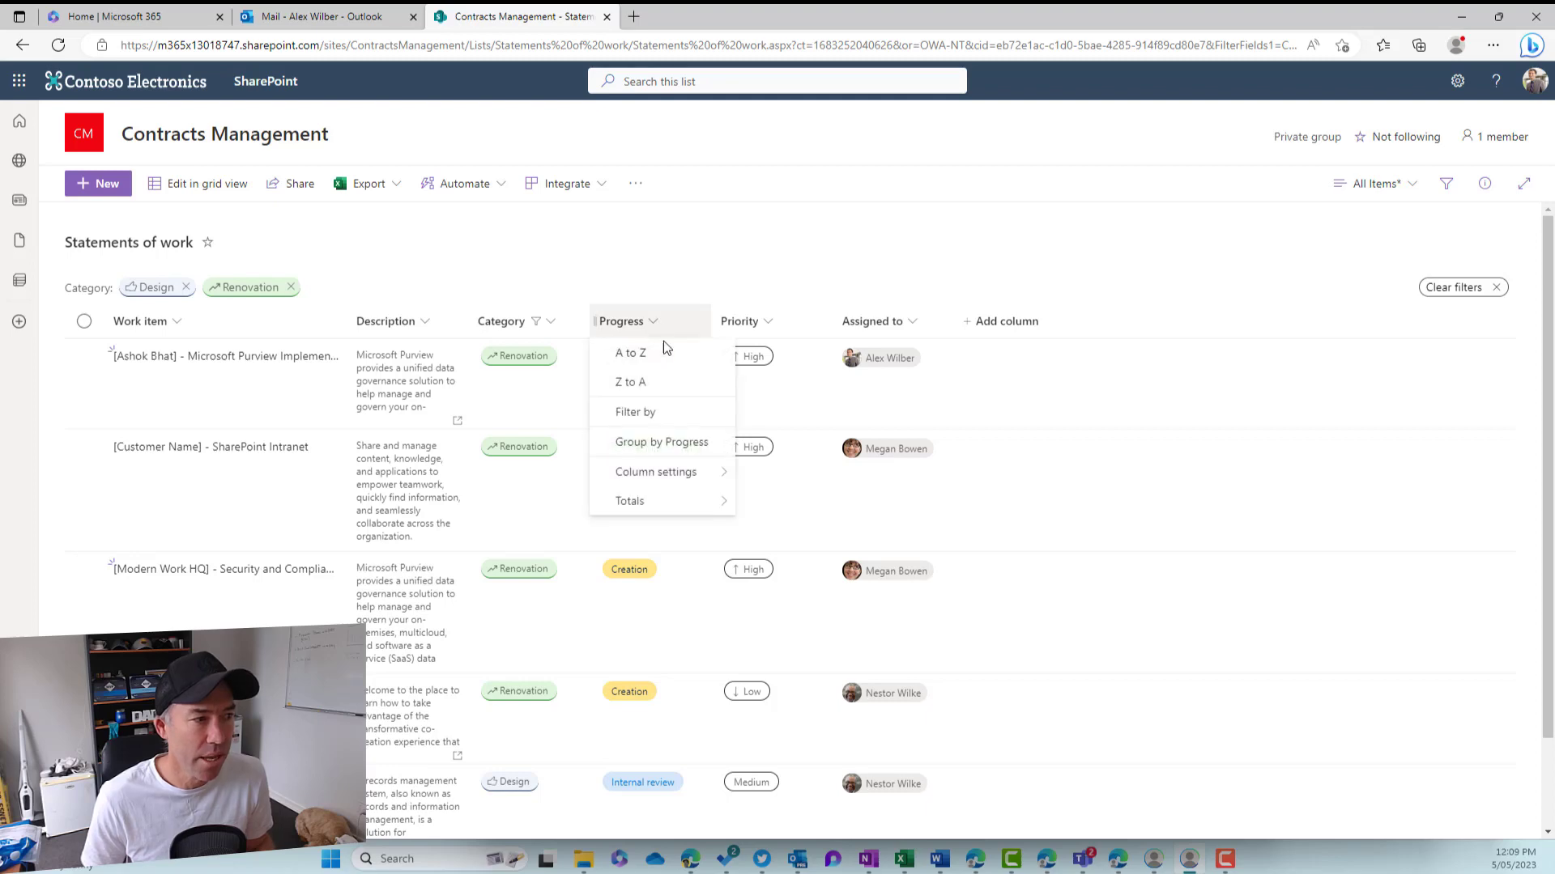
click(661, 415)
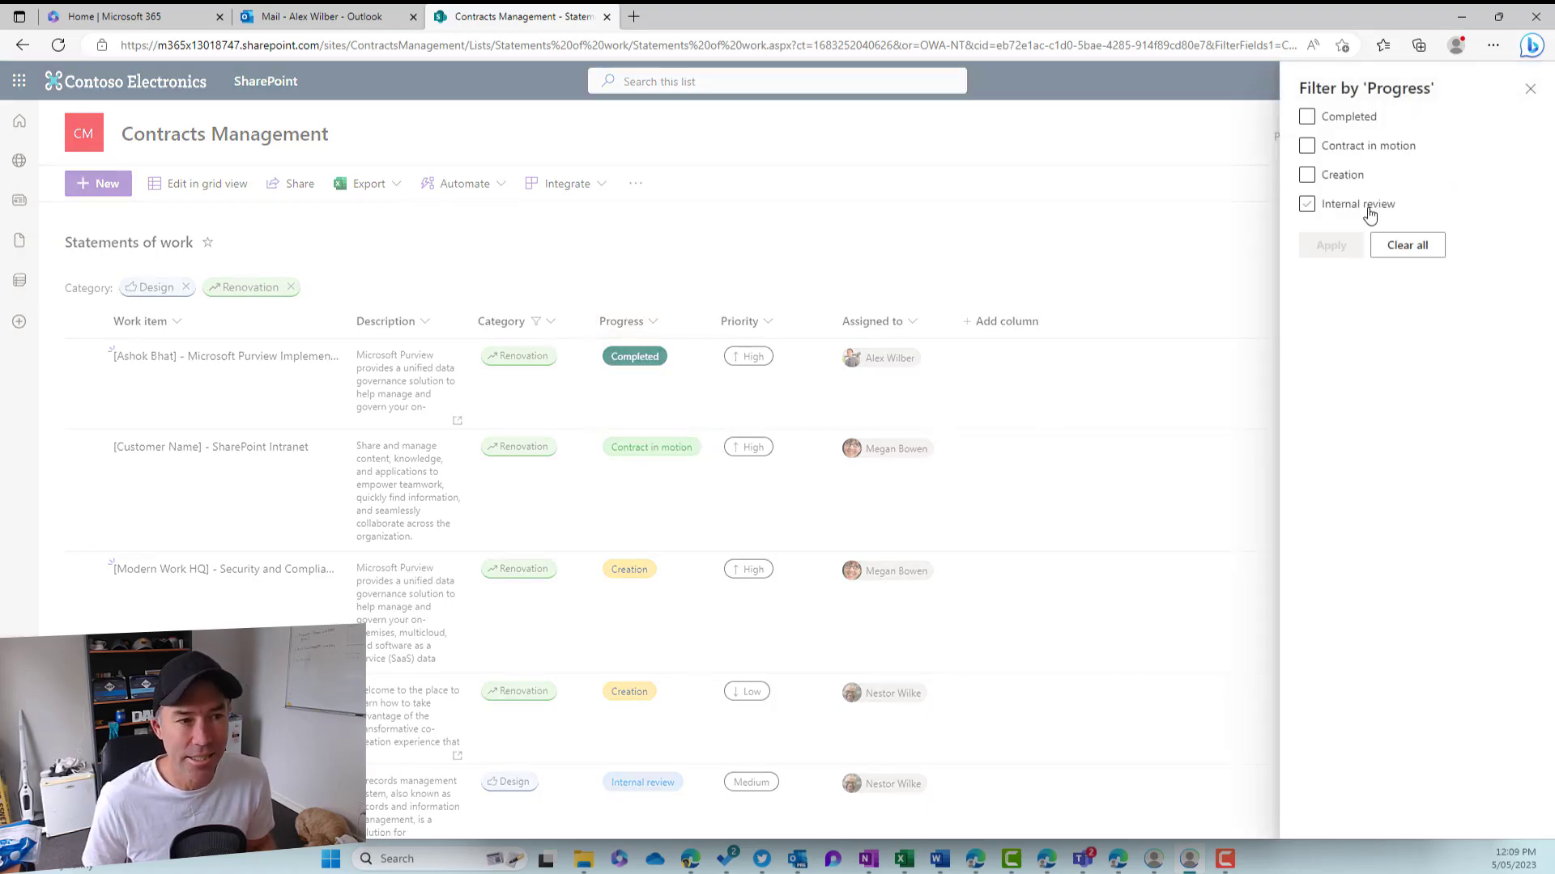
click(1357, 205)
click(1330, 245)
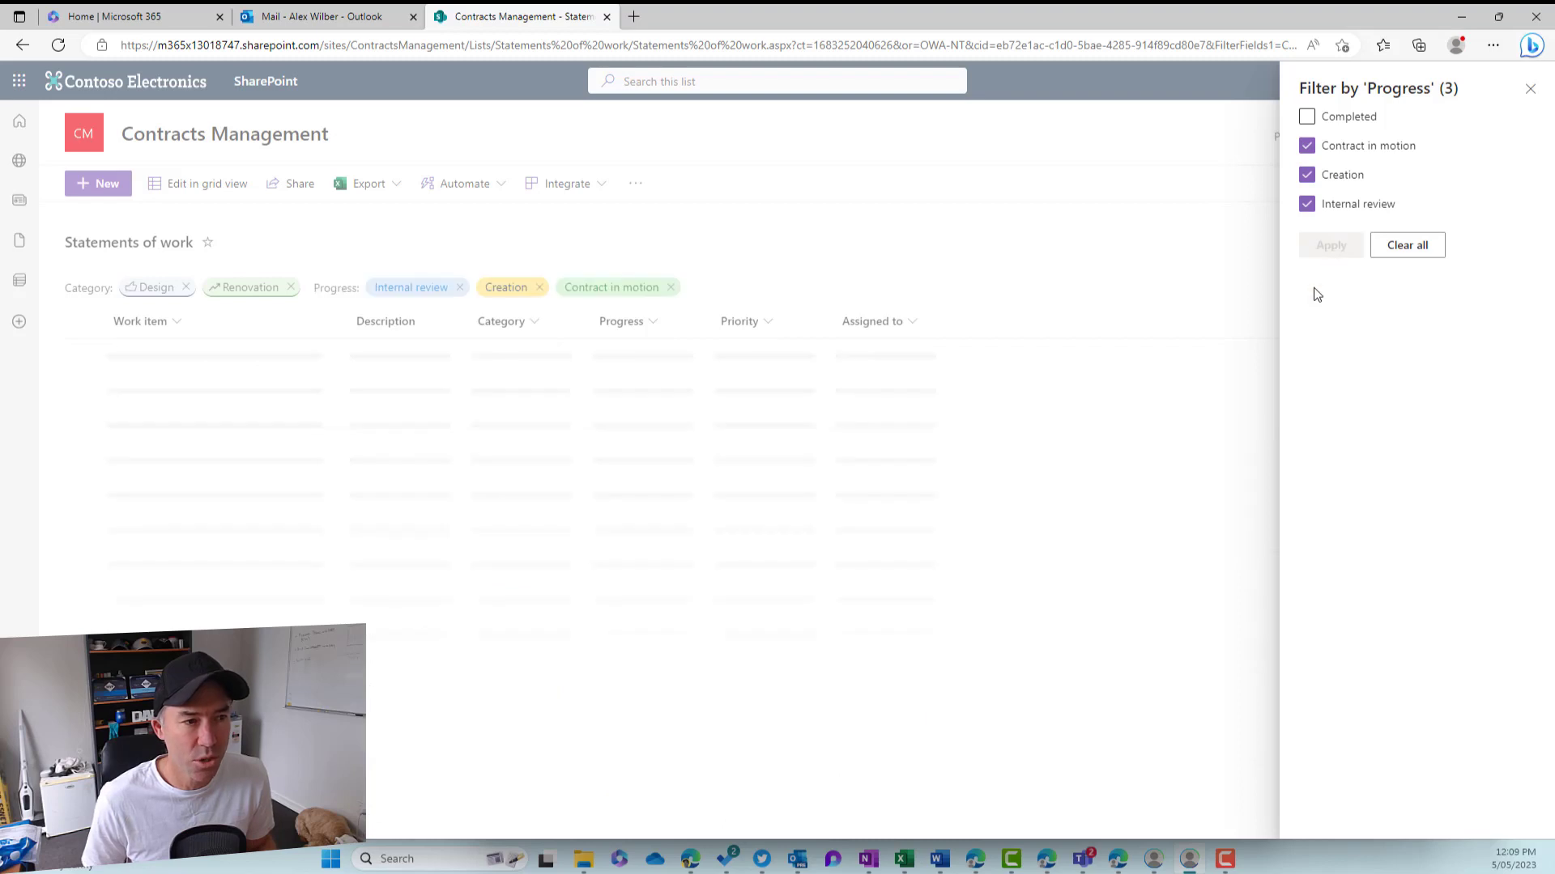